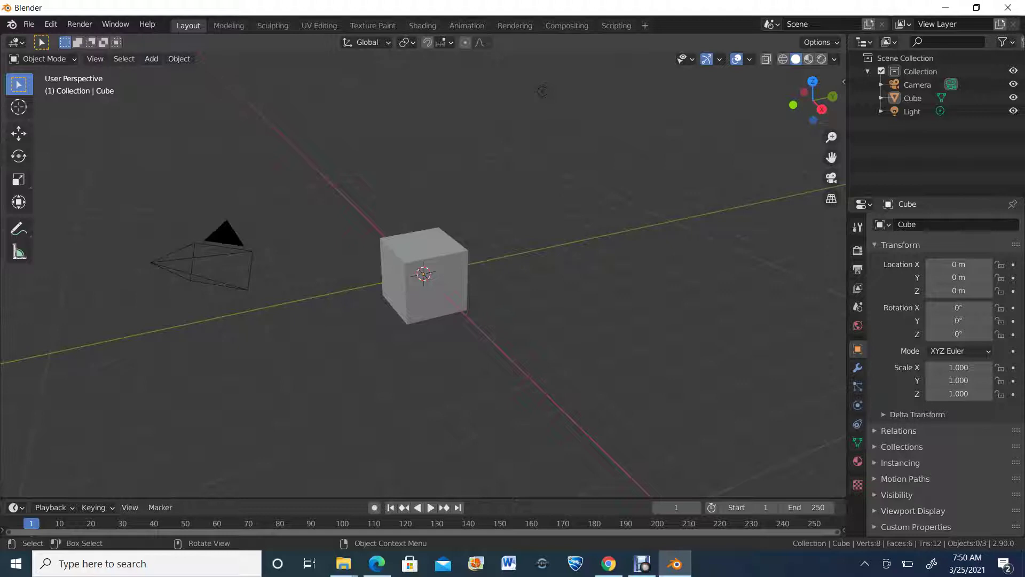
Step: Delete the default cube from the scene
middle_drag(542, 91, 481, 97)
click(424, 275)
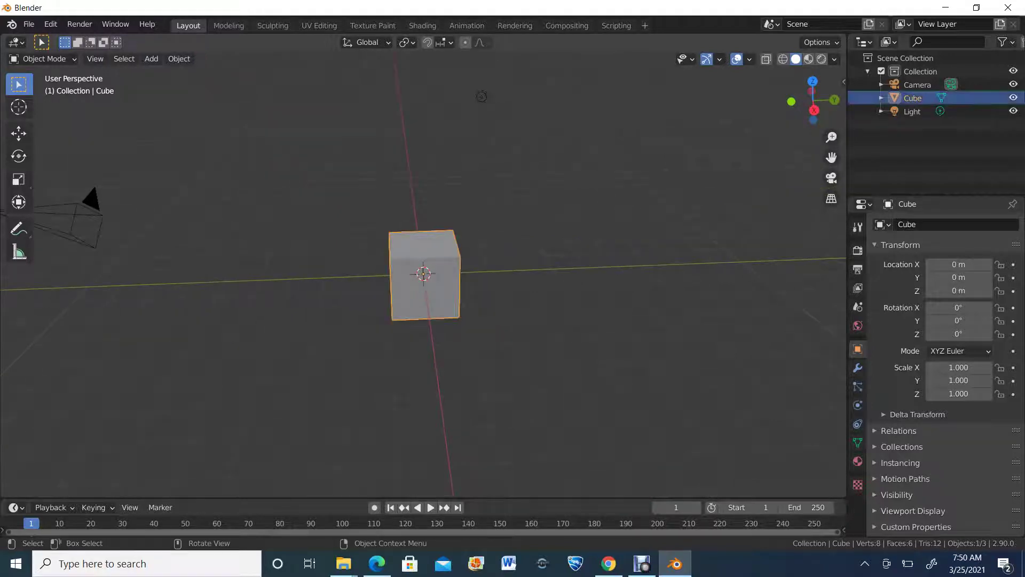
middle_drag(425, 275, 458, 272)
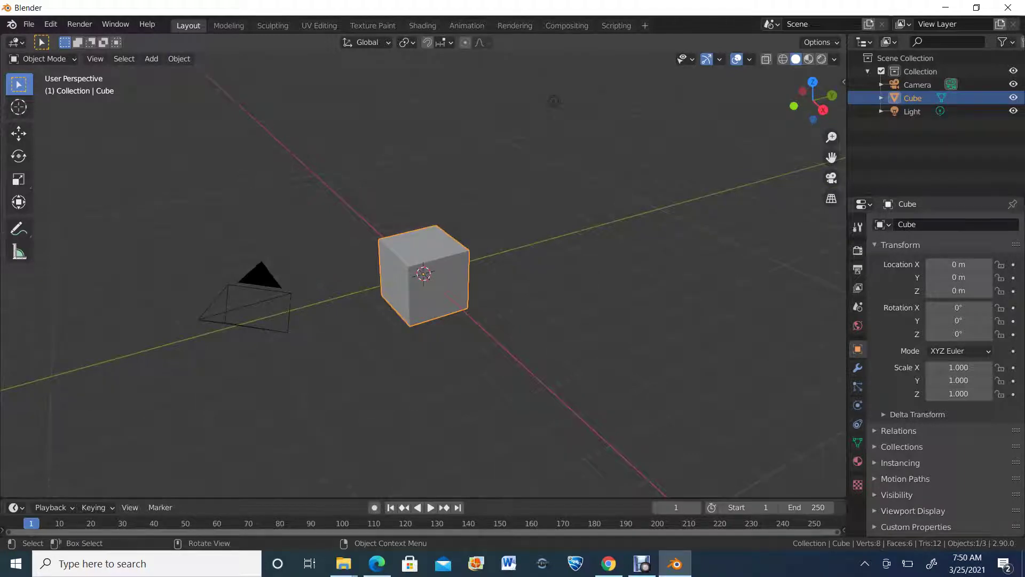
key(Delete)
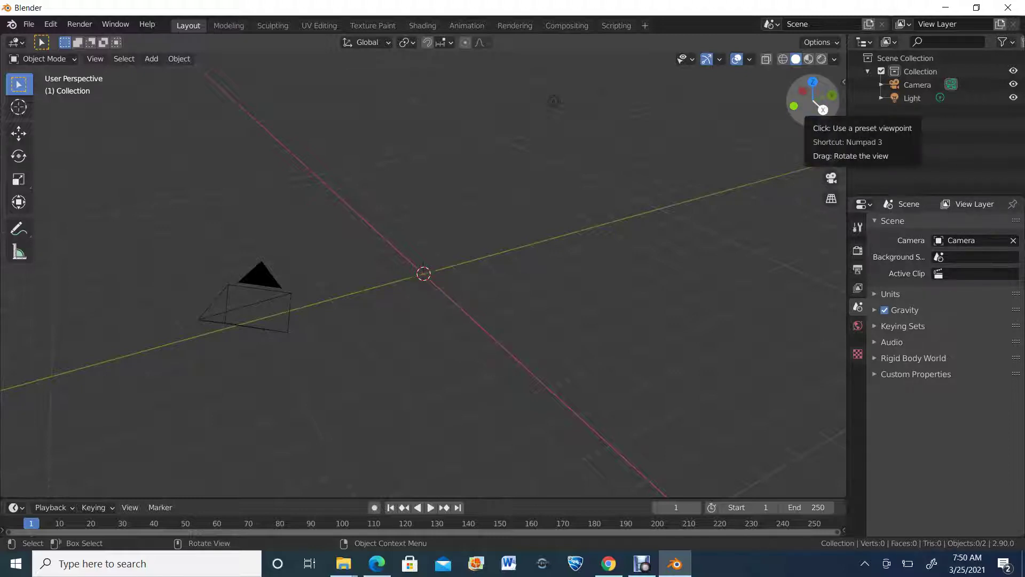
Step: Switch to the Right orthographic view and start adding a reference image
click(823, 110)
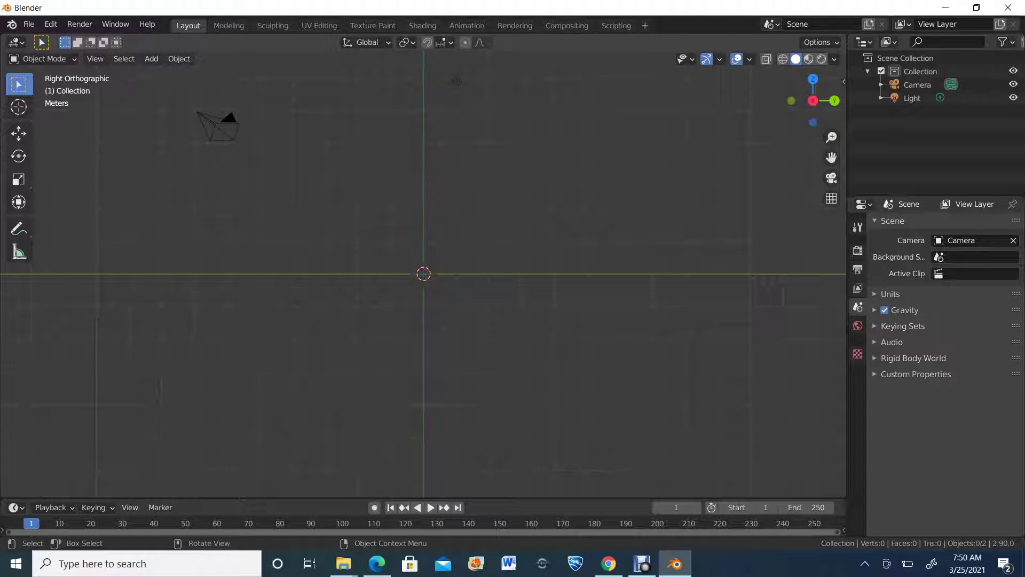
key(shift+a)
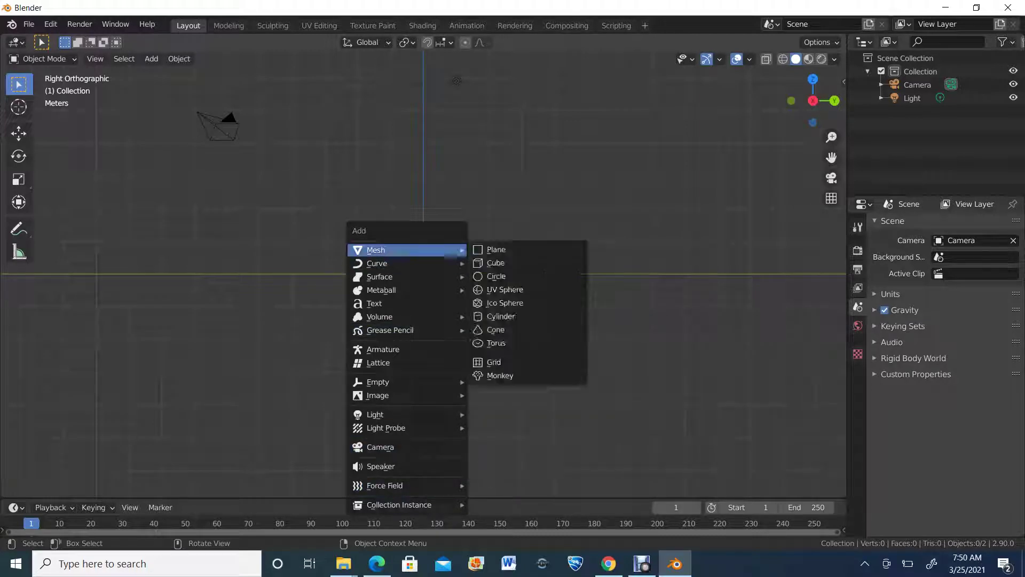
mouse_move(390, 395)
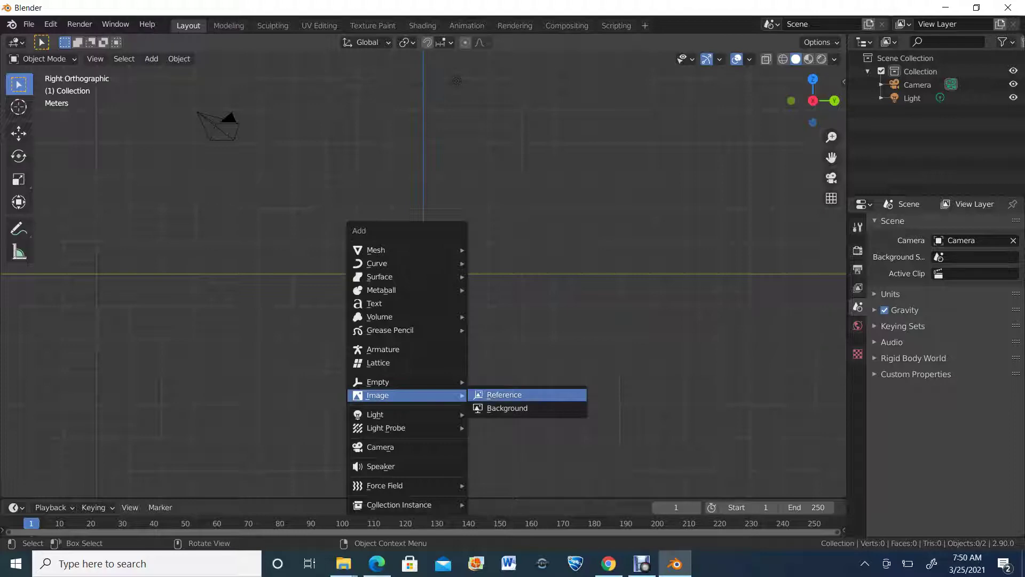
click(504, 394)
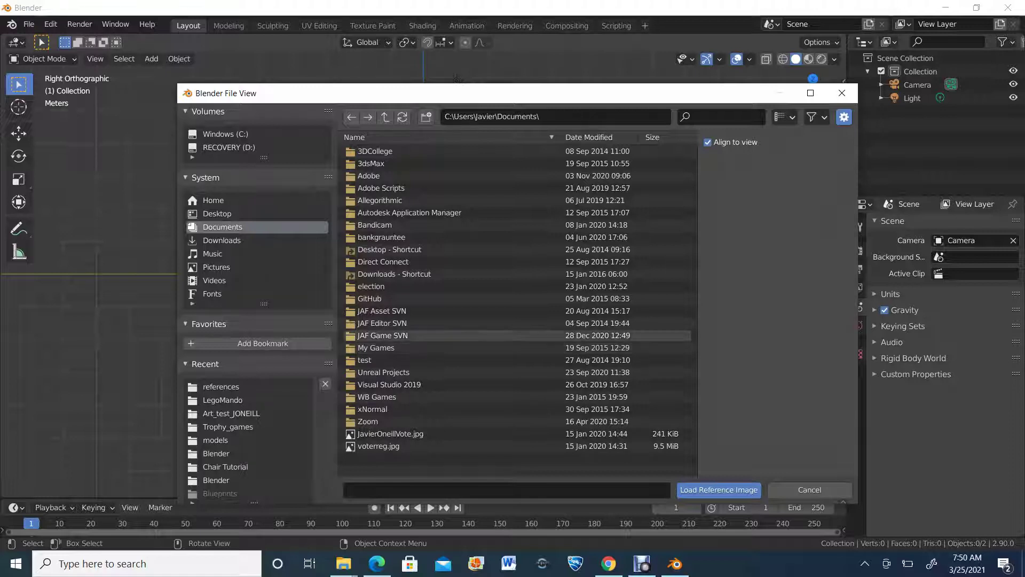
Step: Load R2_front.jpg from C:\3d\R2D2_Blender as the reference image, aligned to the view
scroll(256, 305, down, 1)
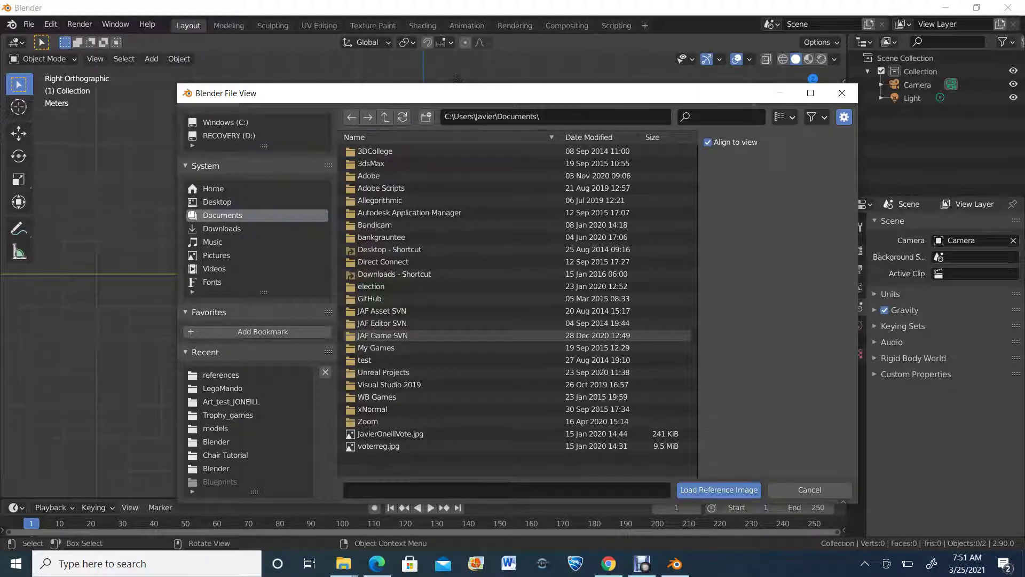
scroll(241, 139, up, 1)
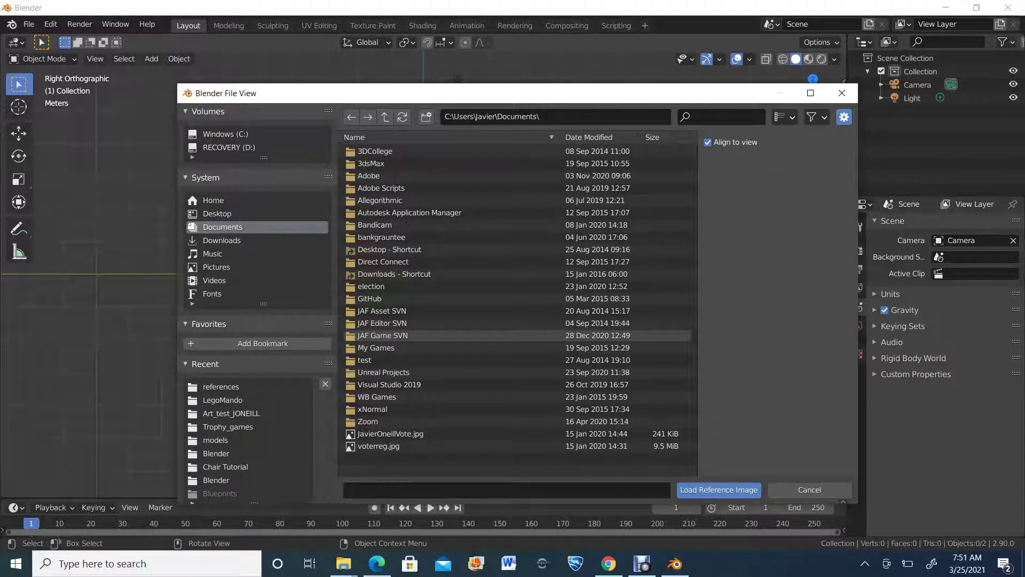
click(226, 134)
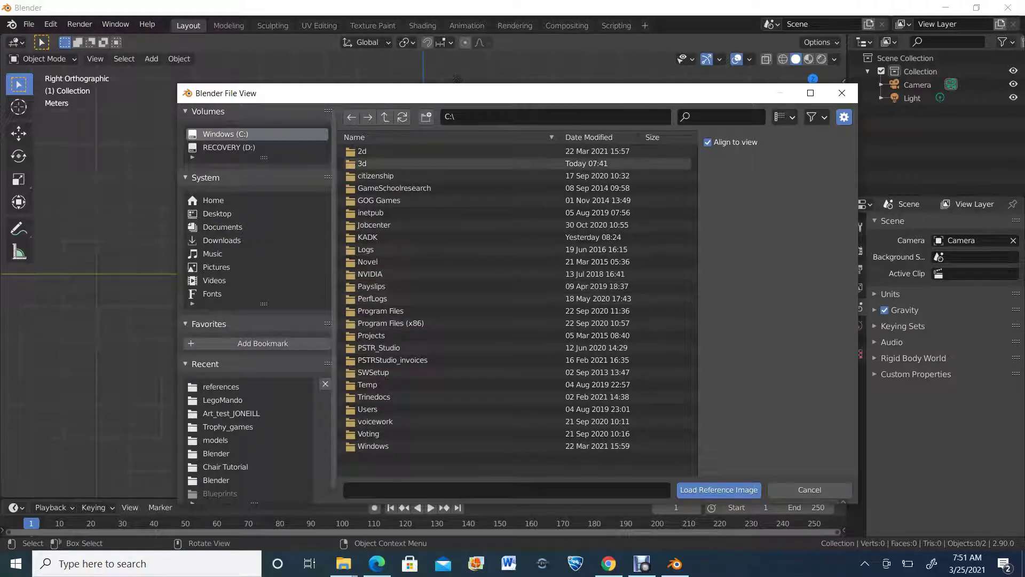
click(368, 163)
double_click(368, 164)
scroll(373, 395, down, 4)
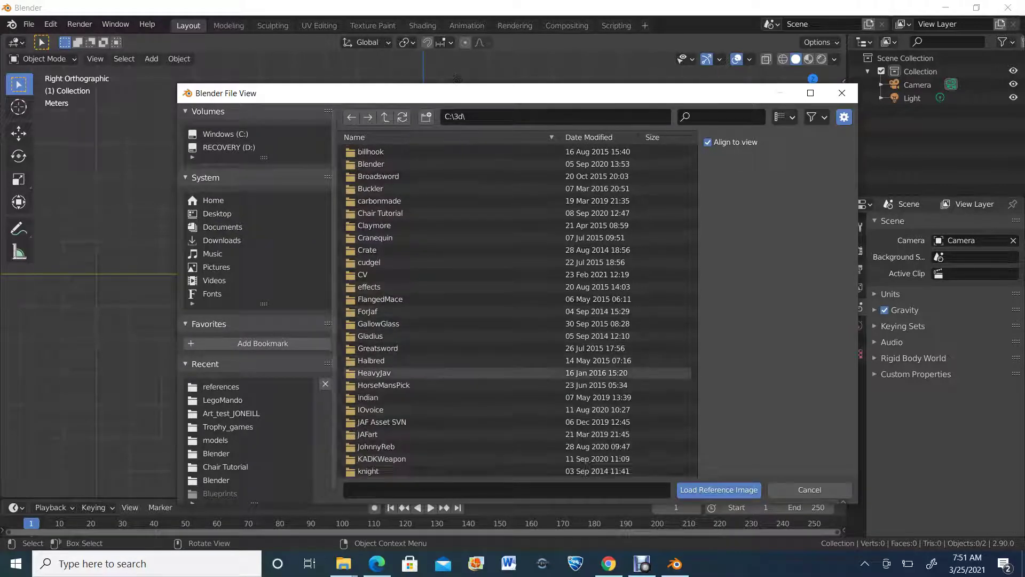
scroll(384, 383, down, 3)
scroll(384, 382, up, 3)
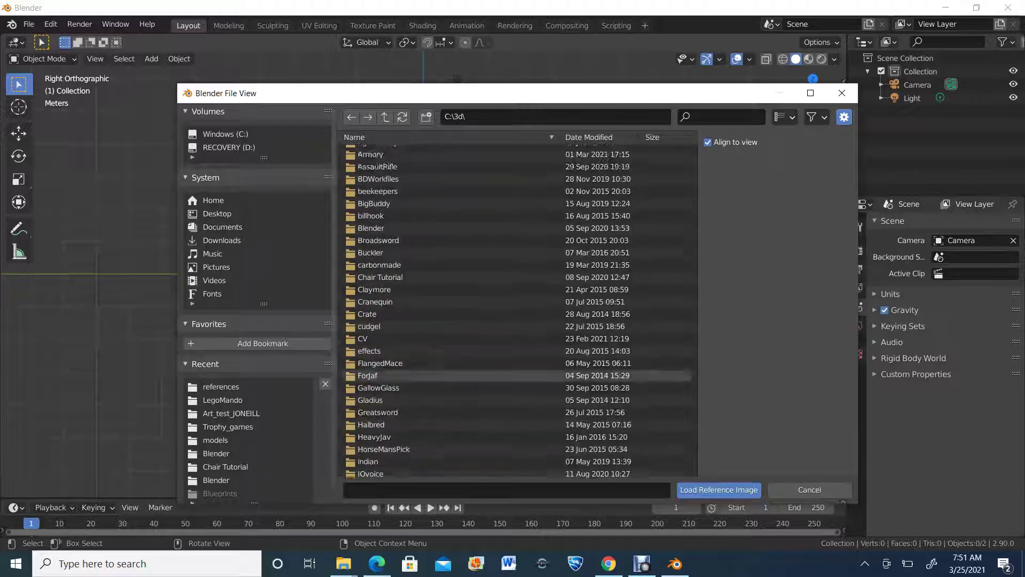
scroll(384, 376, down, 10)
scroll(385, 377, down, 3)
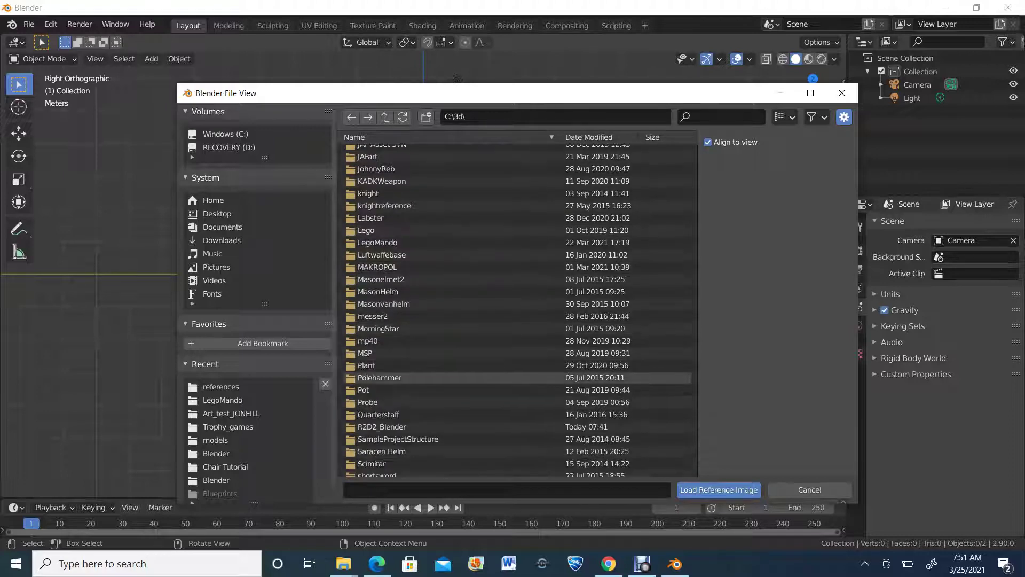
click(382, 406)
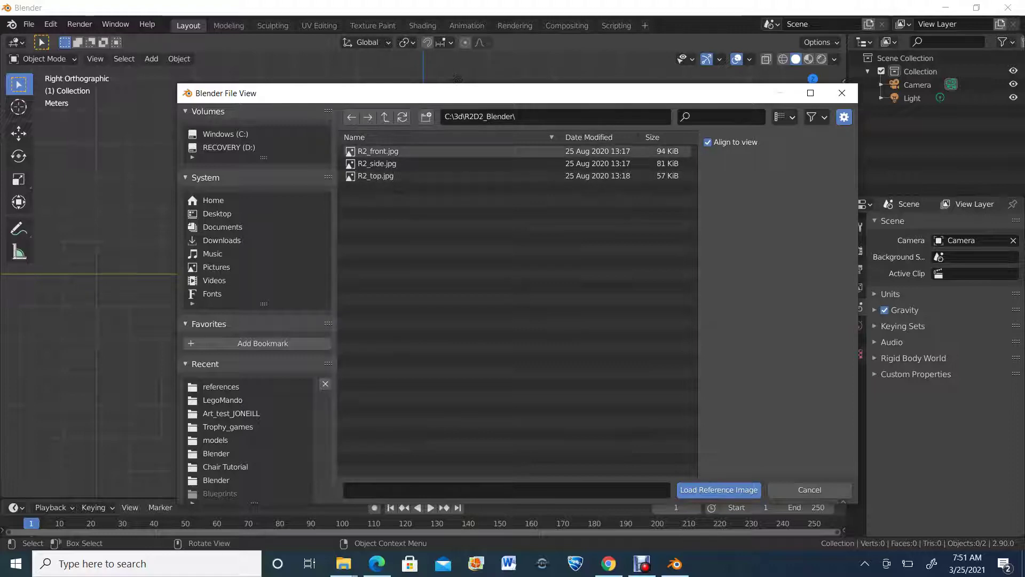
double_click(378, 151)
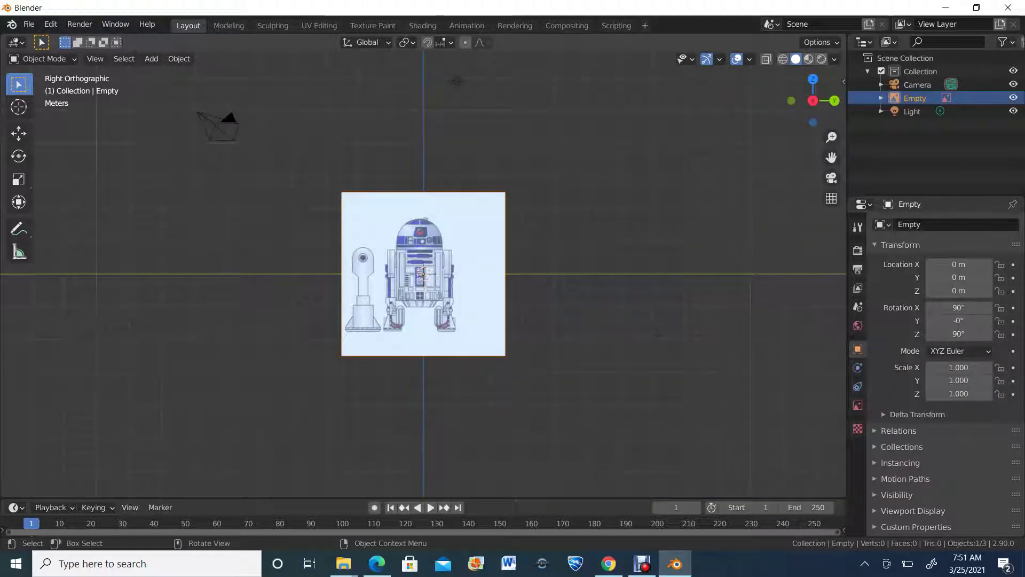
scroll(423, 273, up, 4)
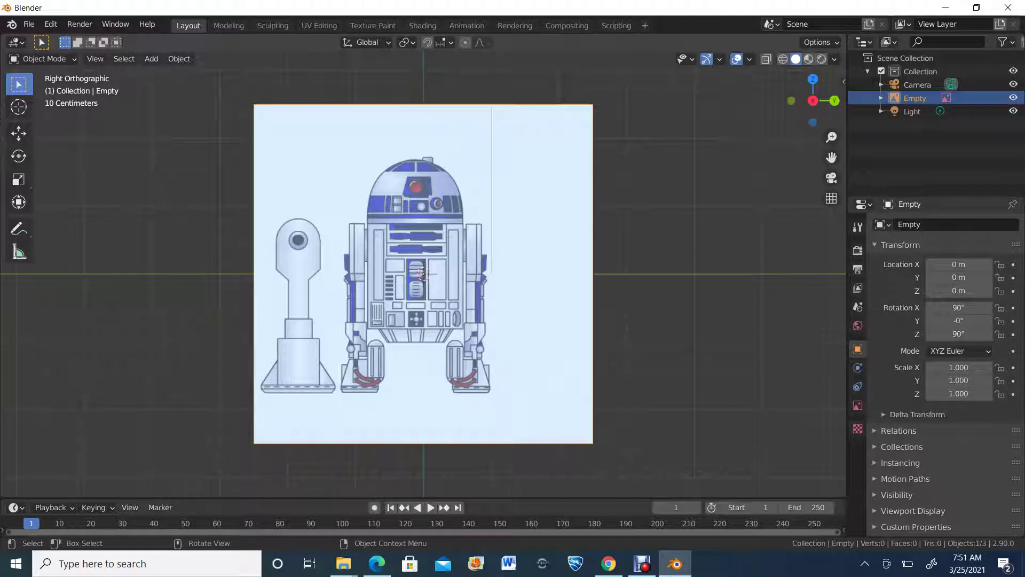
scroll(423, 273, down, 4)
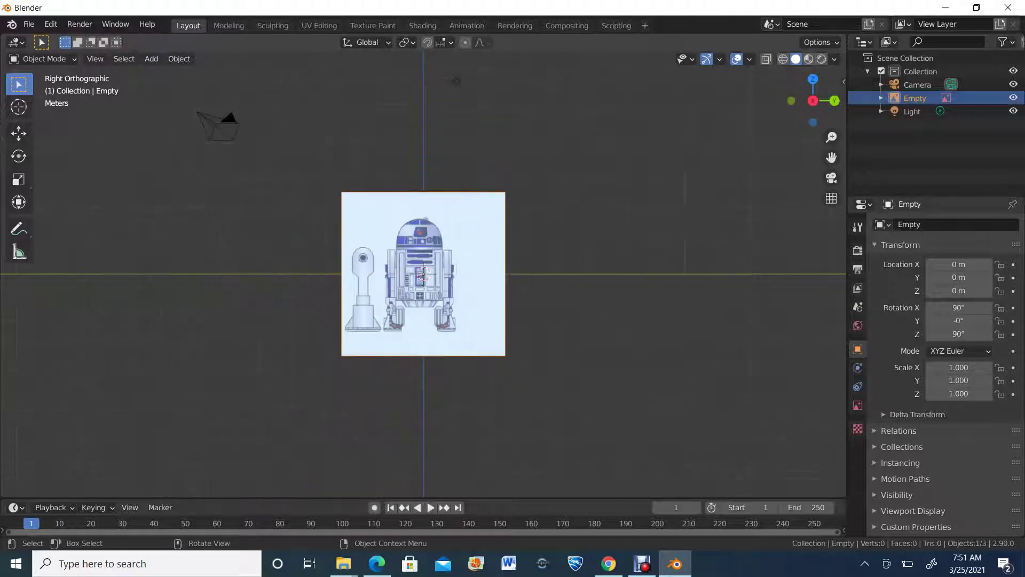
Step: Switch to the Back orthographic view and add R2_side.jpg as a second reference image aligned to it
middle_drag(457, 81, 492, 73)
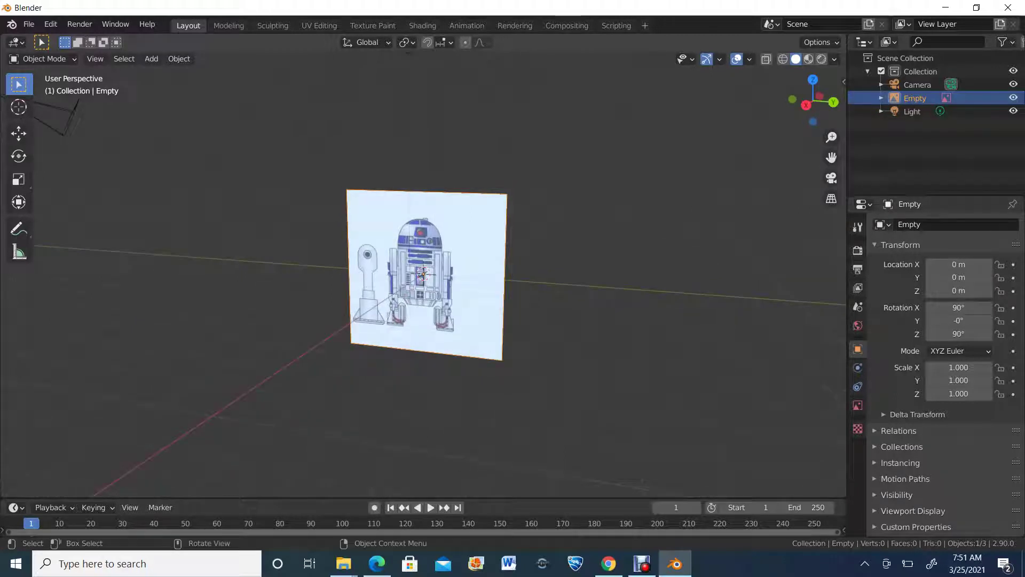
middle_drag(460, 277, 393, 278)
middle_drag(281, 61, 283, 61)
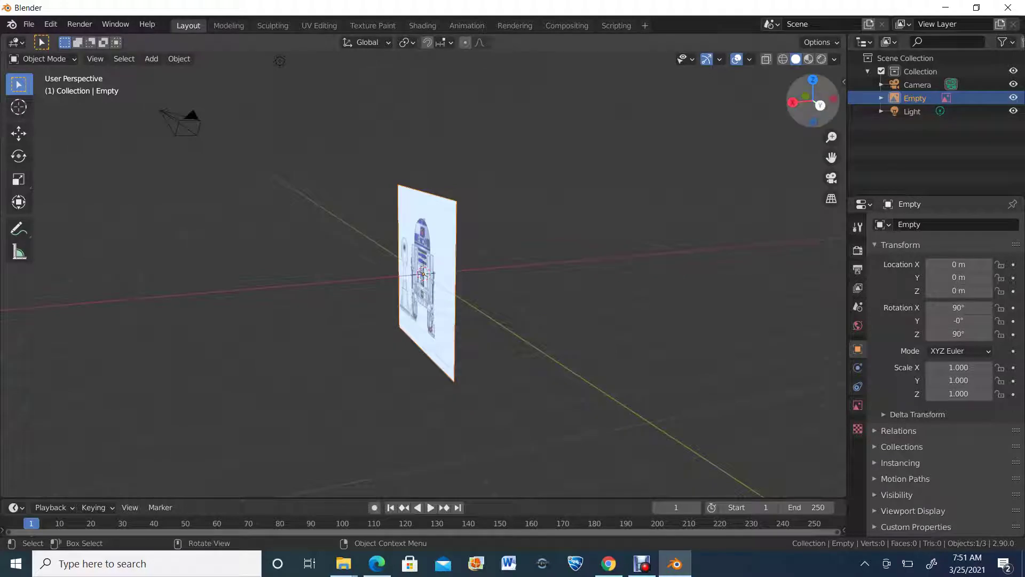
click(821, 105)
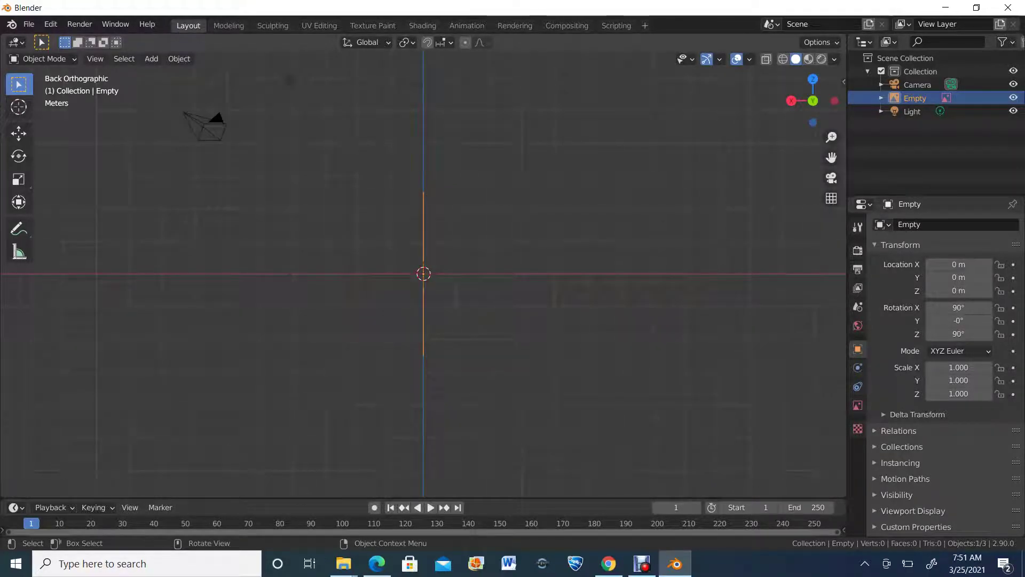
key(shift)
key(shift+a)
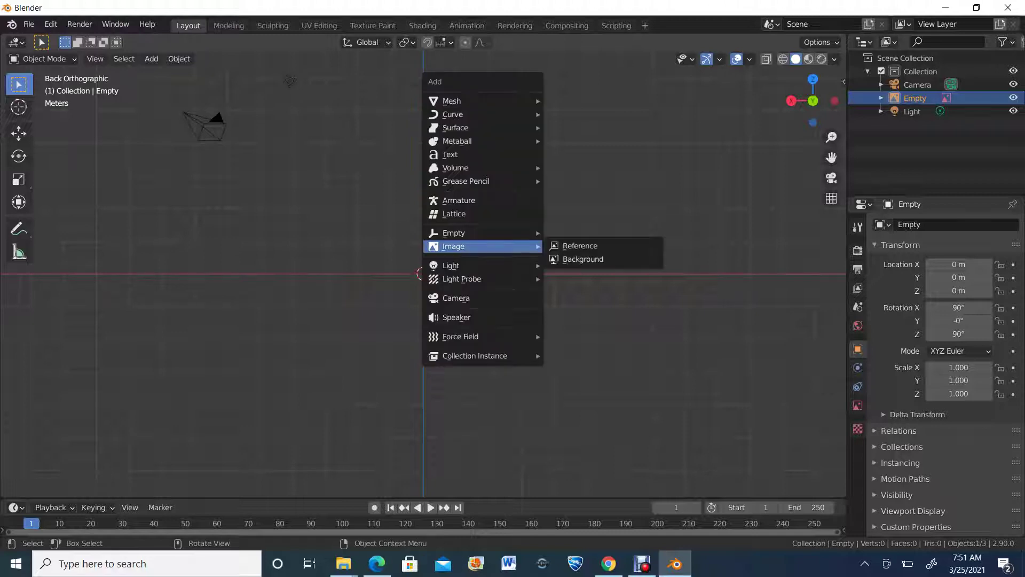
key(Right)
key(Return)
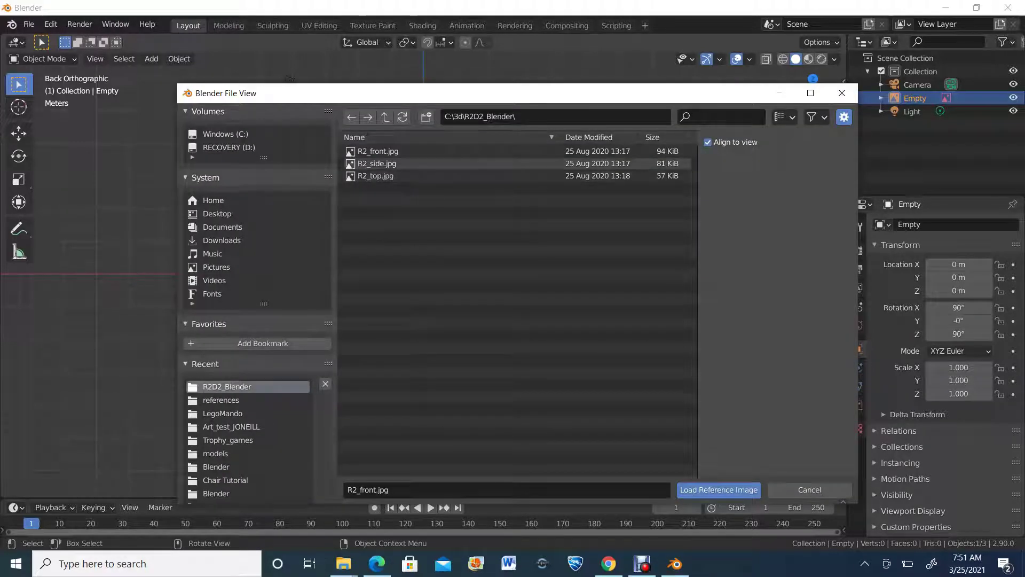
double_click(377, 164)
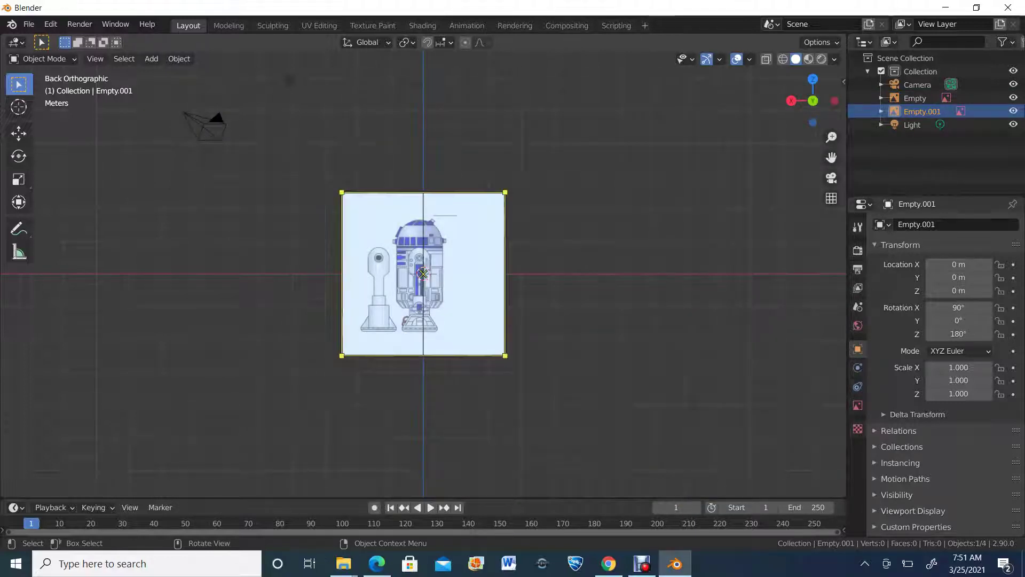
middle_drag(289, 80, 302, 99)
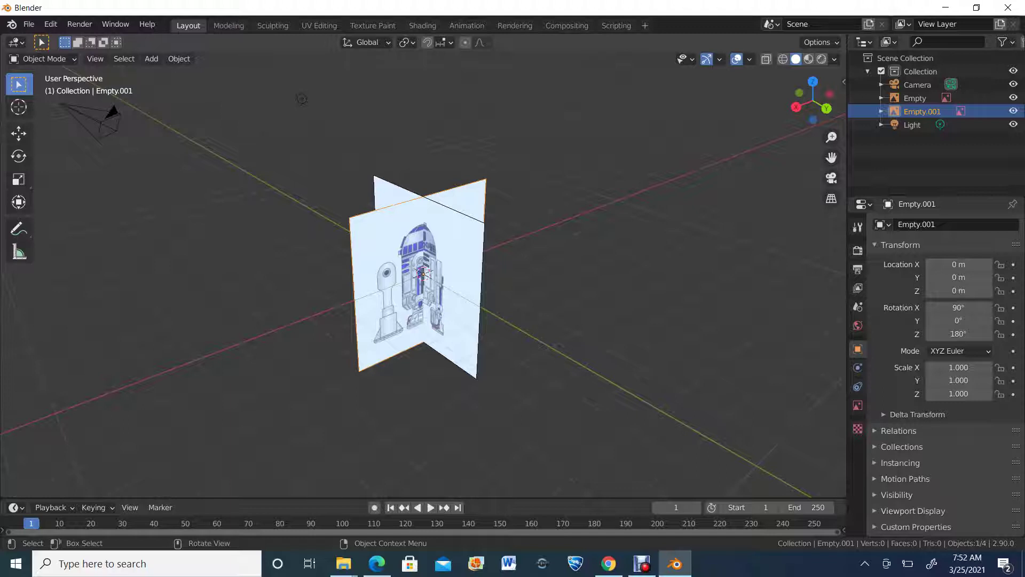
middle_drag(424, 288, 442, 294)
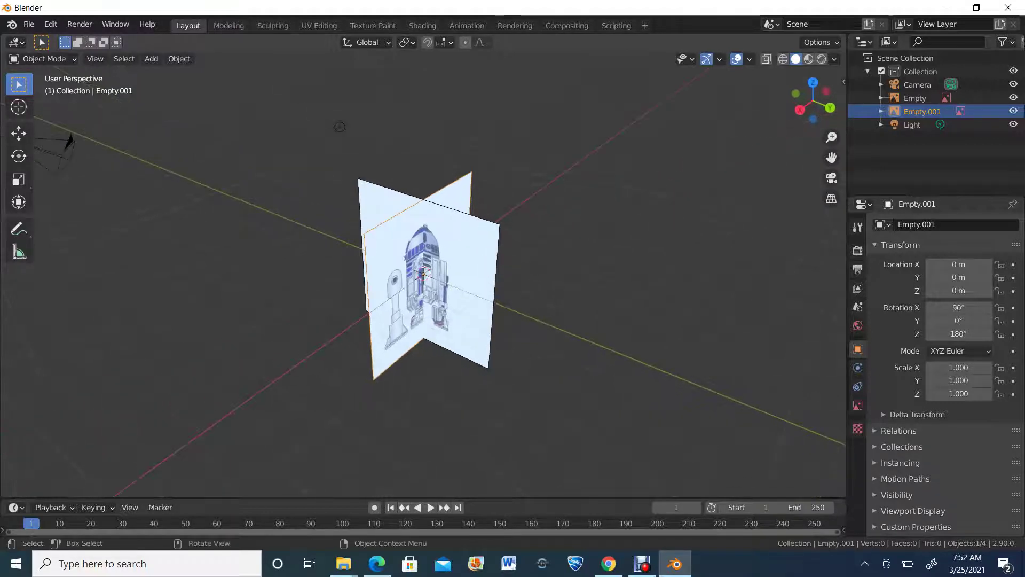
click(463, 291)
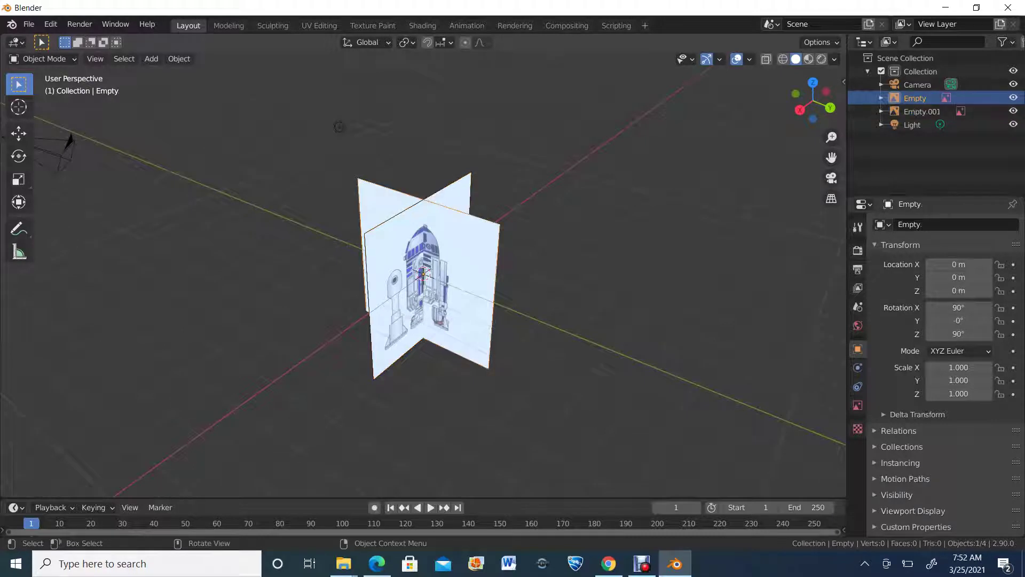
key(m)
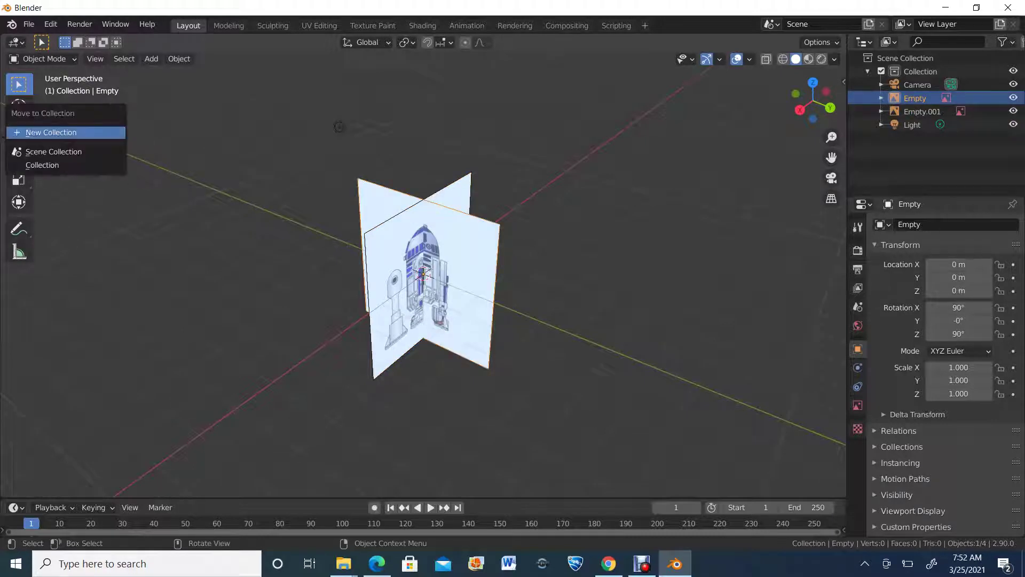
key(Escape)
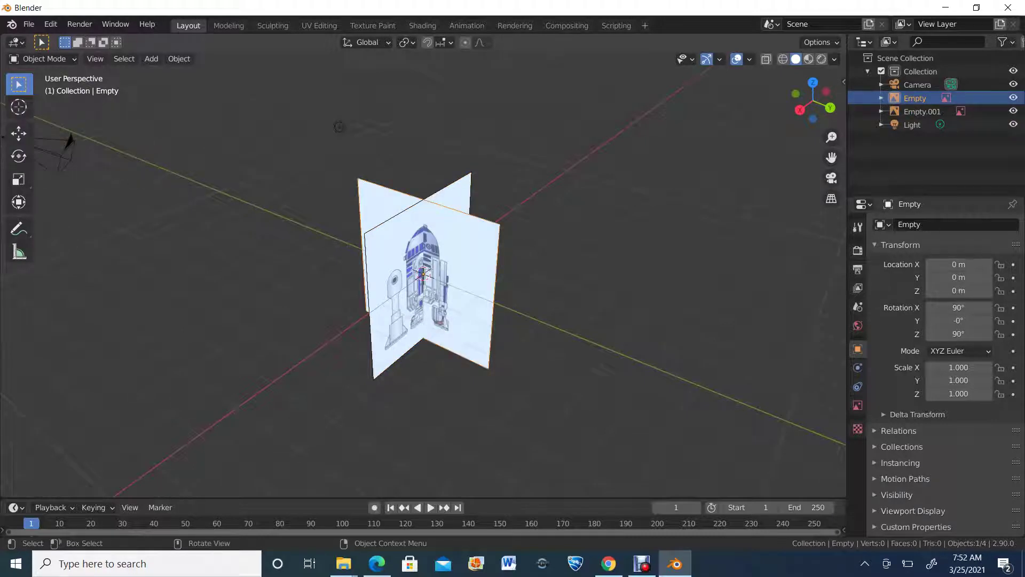
Step: Try moving the front reference image along the global X axis and along the global Y axis
key(g)
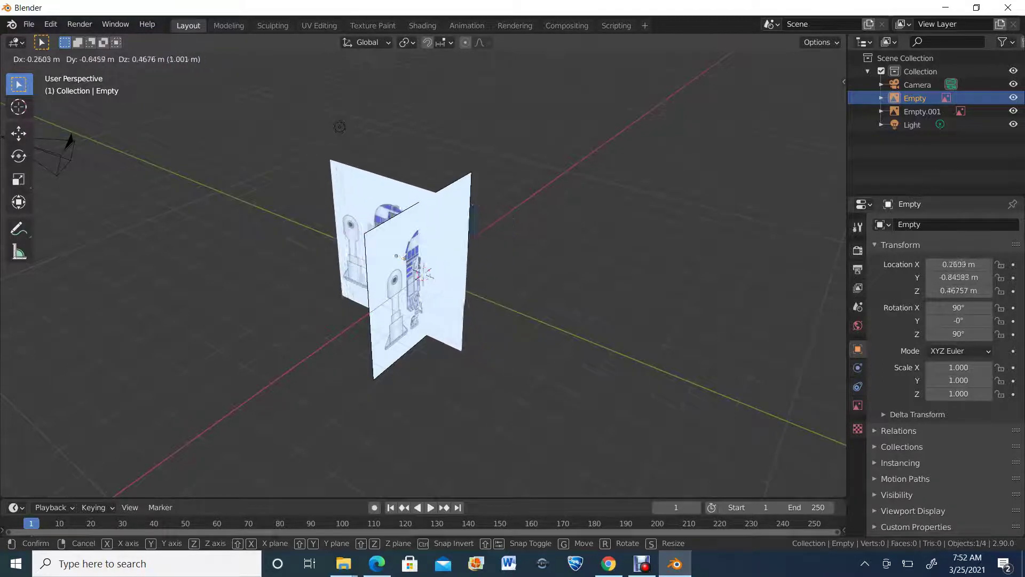
key(x)
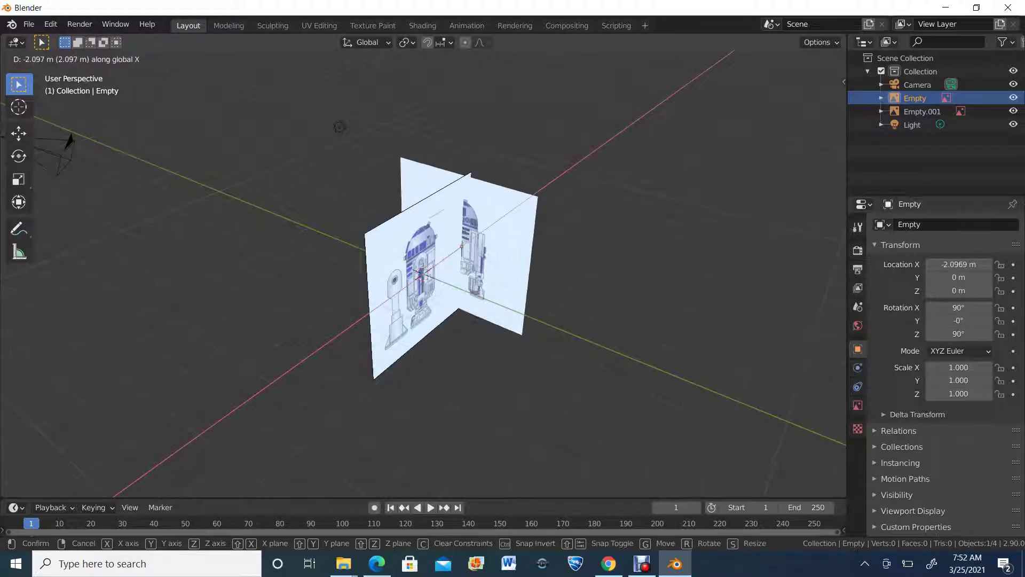
key(Escape)
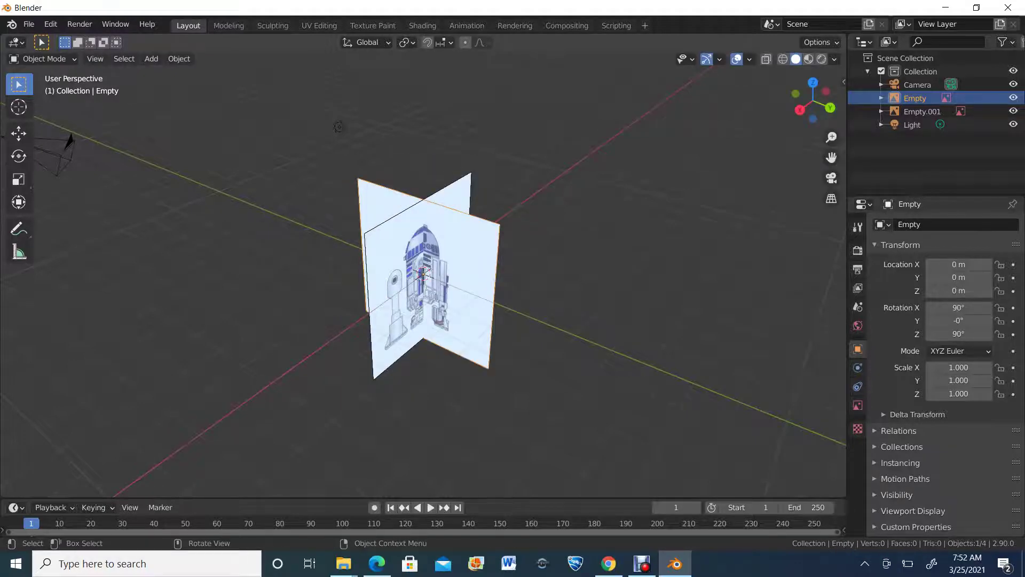
key(g)
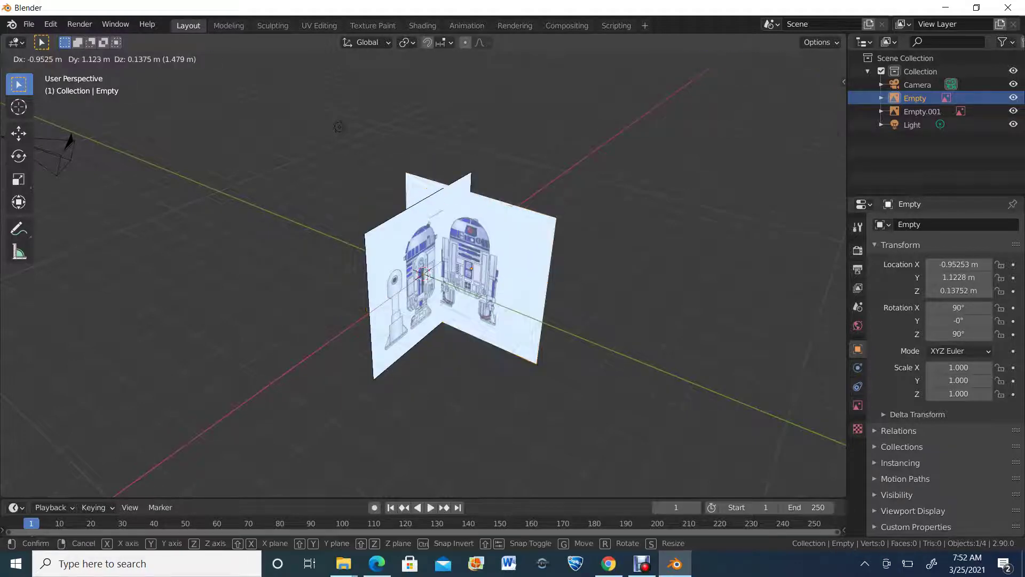
key(y)
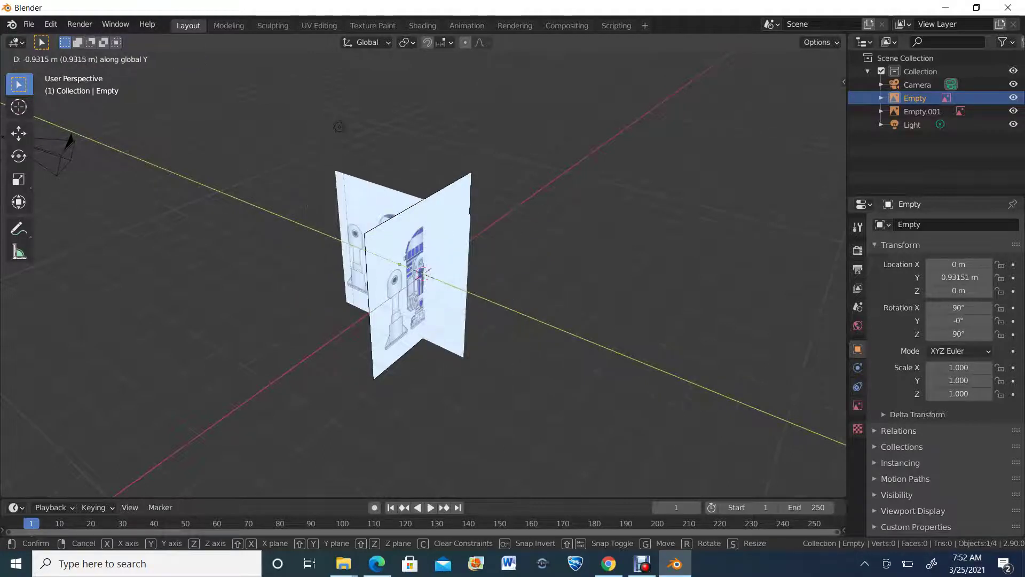
key(Escape)
Step: Move the side reference image along the global Y axis to about -4.42 m
click(396, 327)
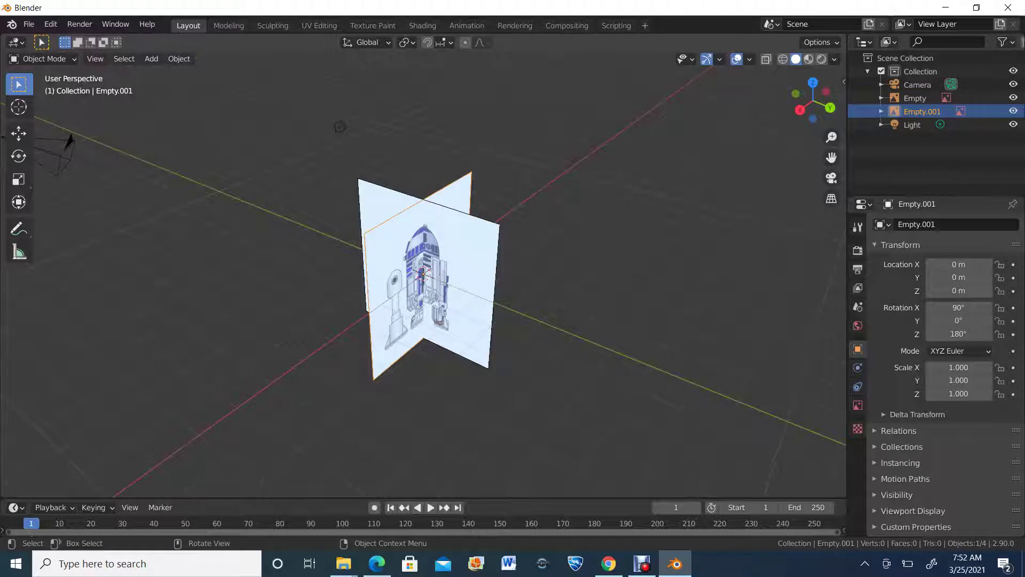
key(g)
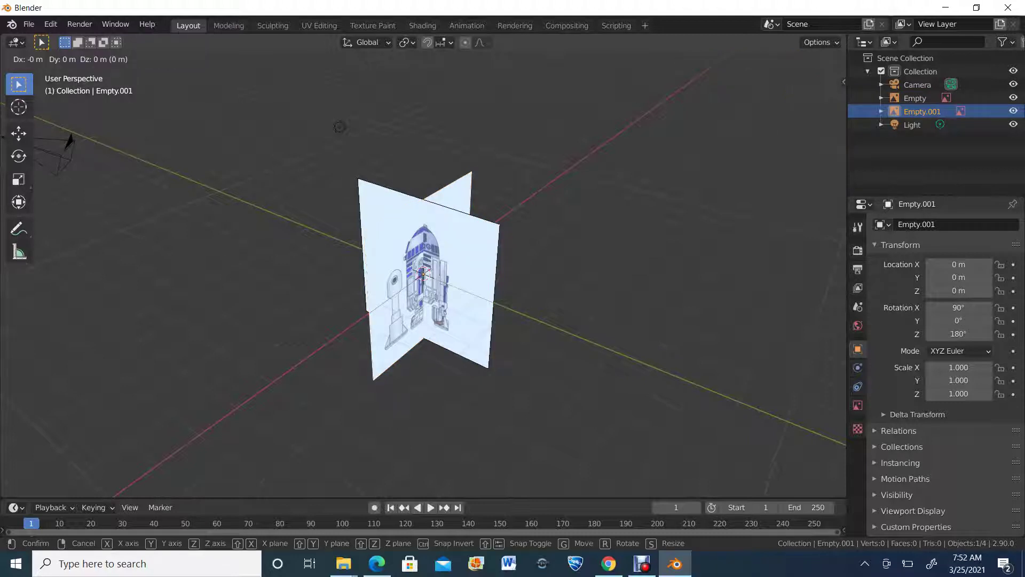
key(y)
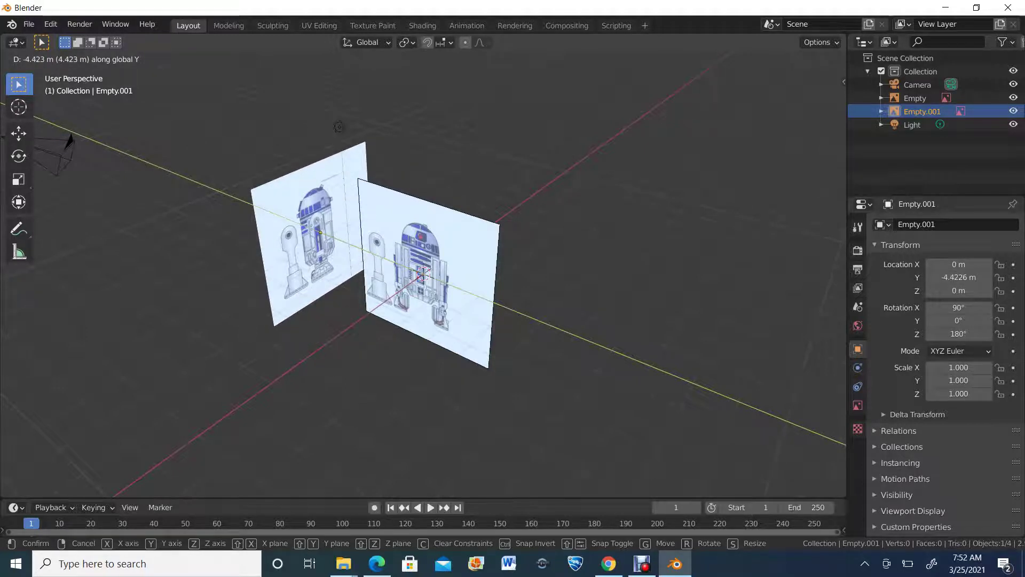
key(Return)
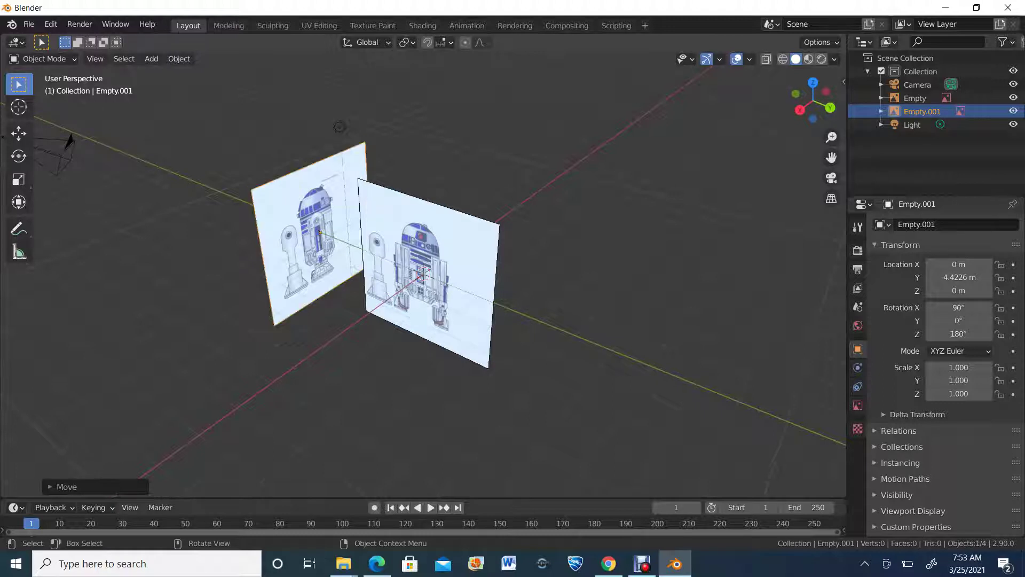
Step: Move the front reference image along the global X axis to about -5.39 m
click(430, 267)
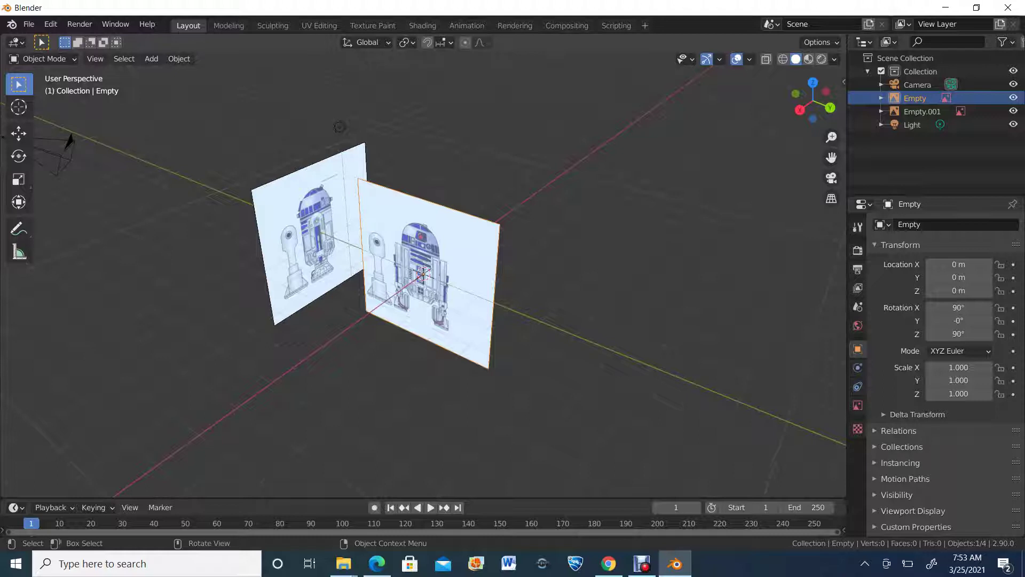
key(g)
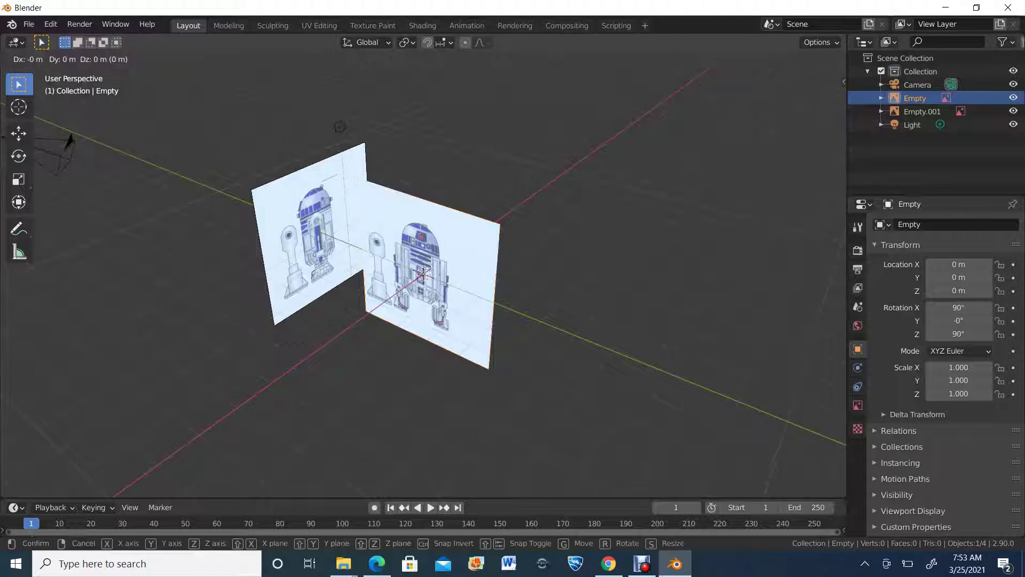
key(x)
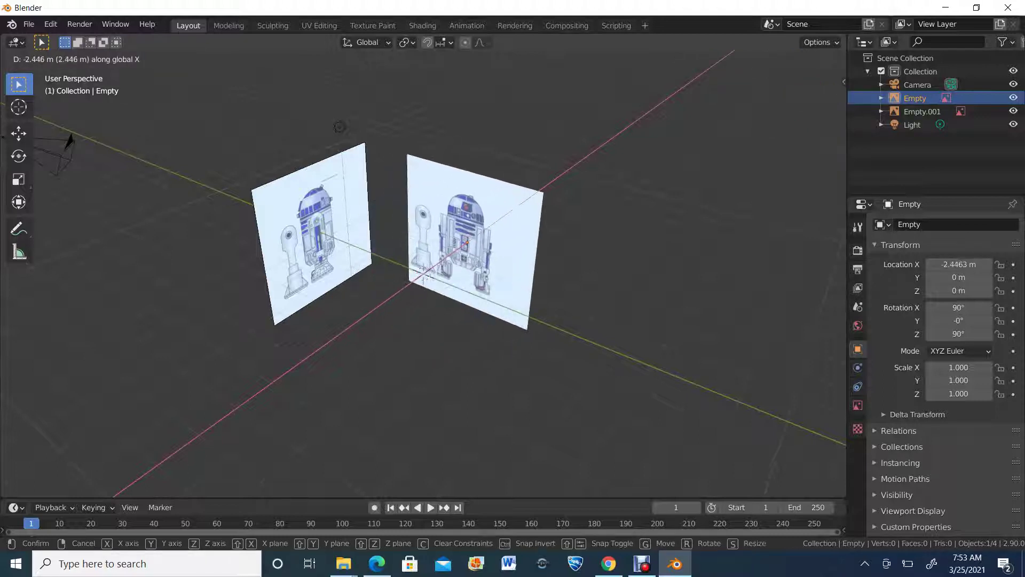
key(Return)
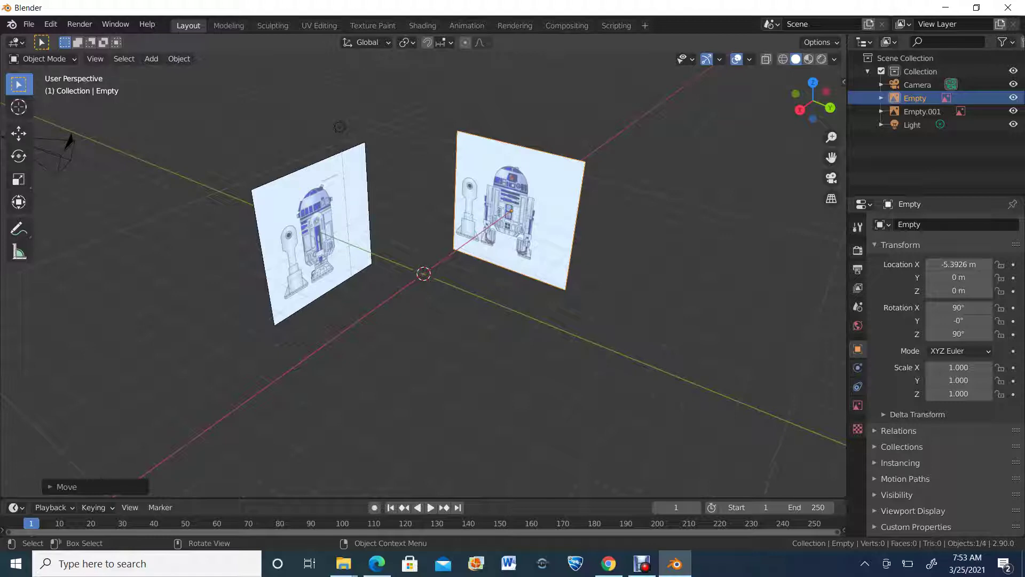
Step: Switch to the Top orthographic view and add R2_top.jpg as a reference image aligned to it
middle_drag(339, 127, 282, 336)
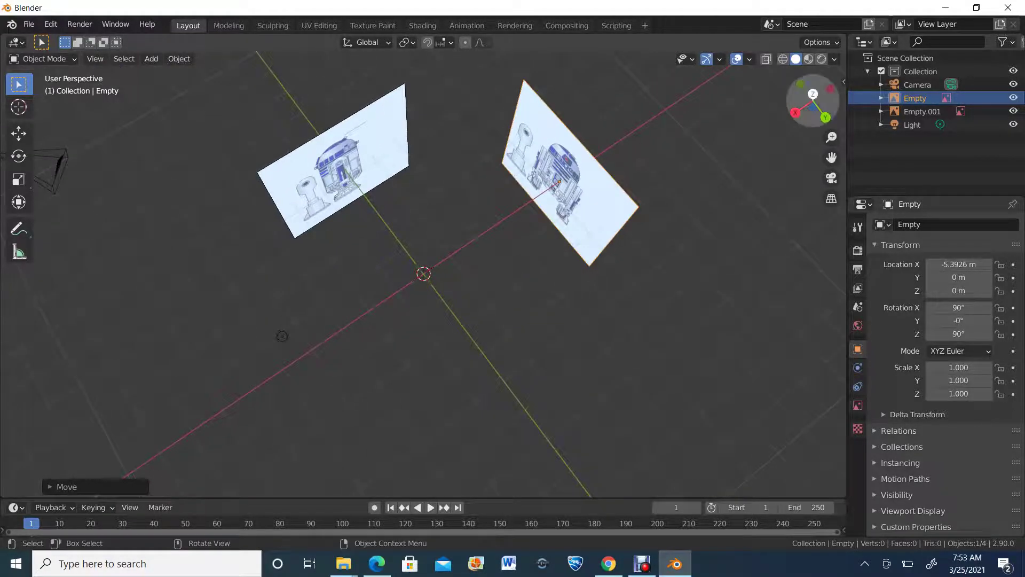
key(KP_7)
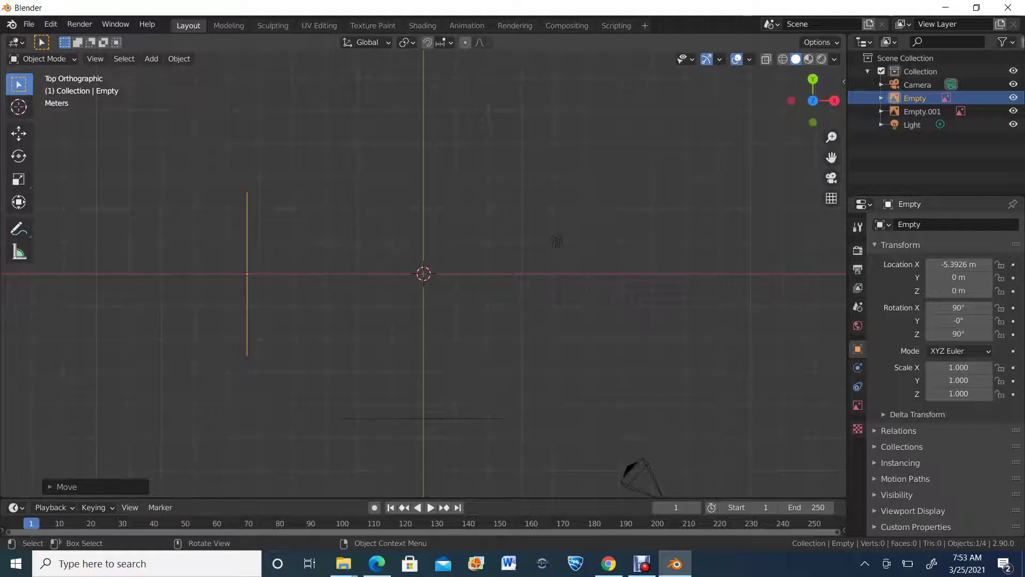
key(shift+a)
mouse_move(317, 227)
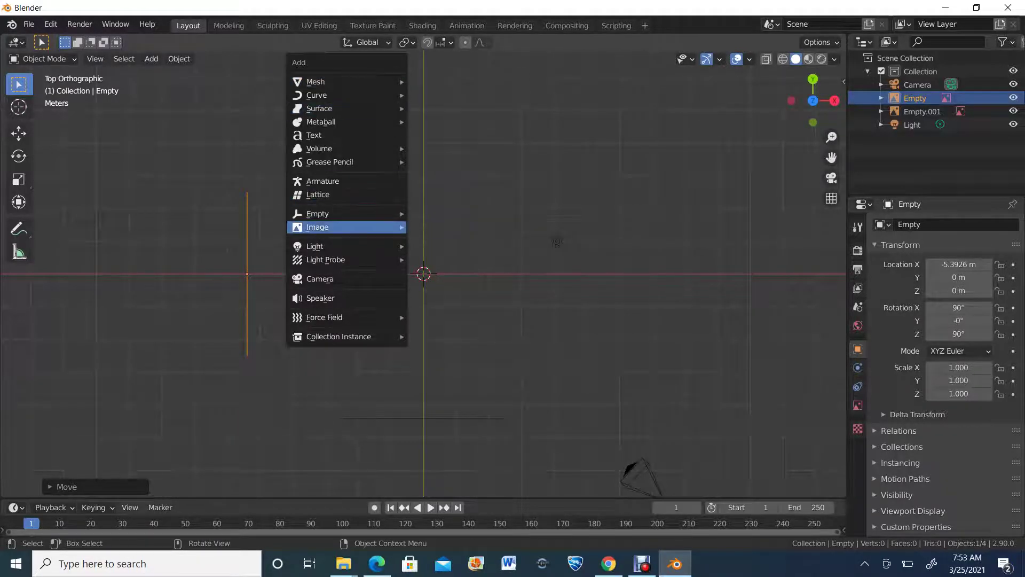
click(444, 226)
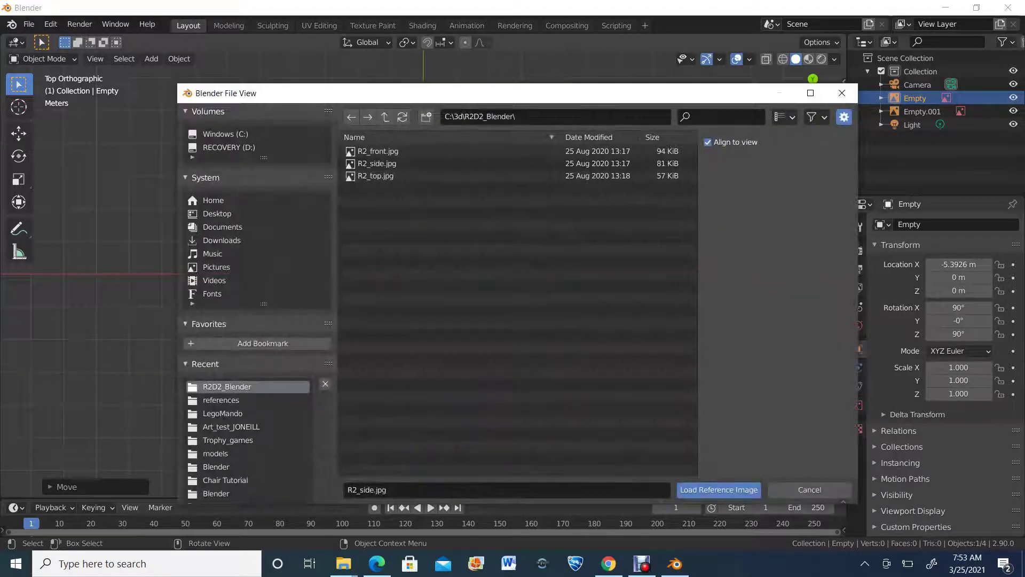
double_click(406, 175)
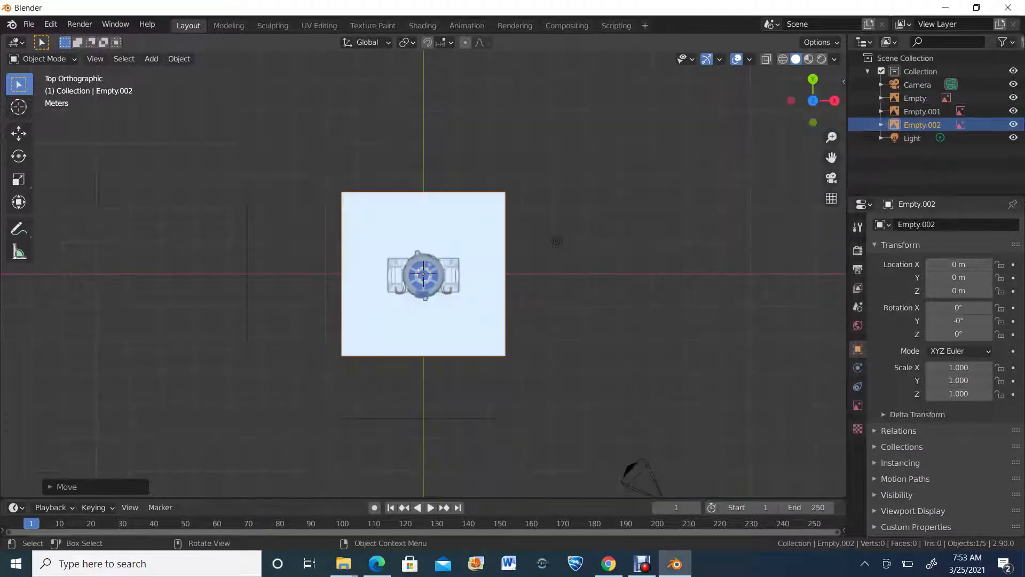
Step: In the Front orthographic view, raise the side reference image along the global Z axis to about 1.8 m, bringing its feet to the ground line
middle_drag(557, 242, 259, 175)
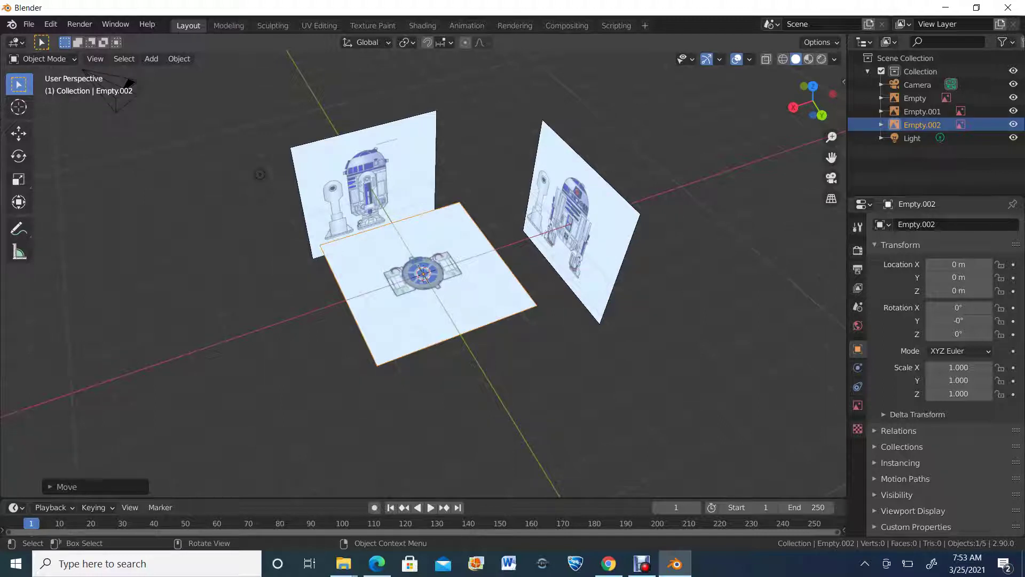
middle_drag(260, 174, 248, 123)
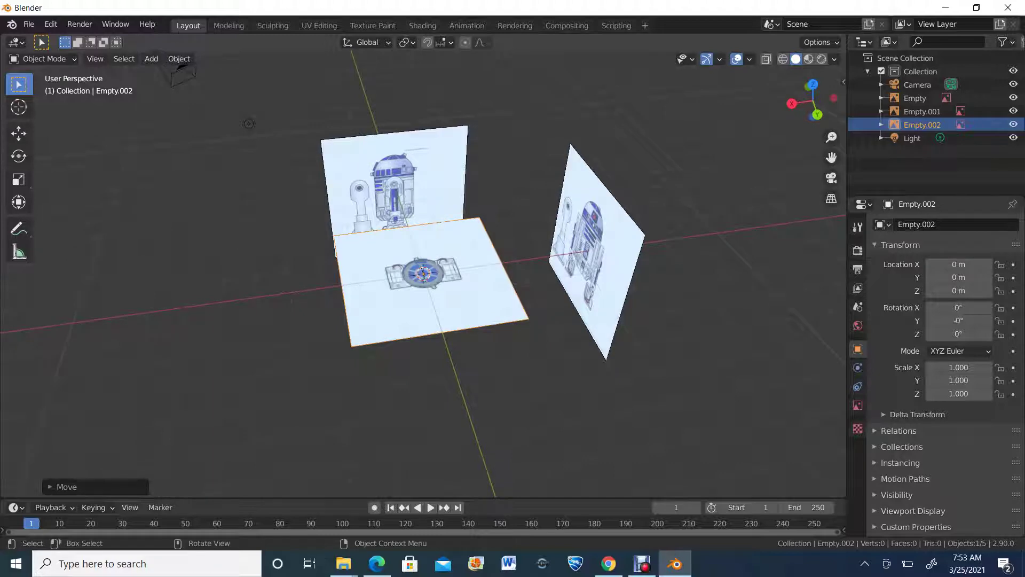
key(KP_1)
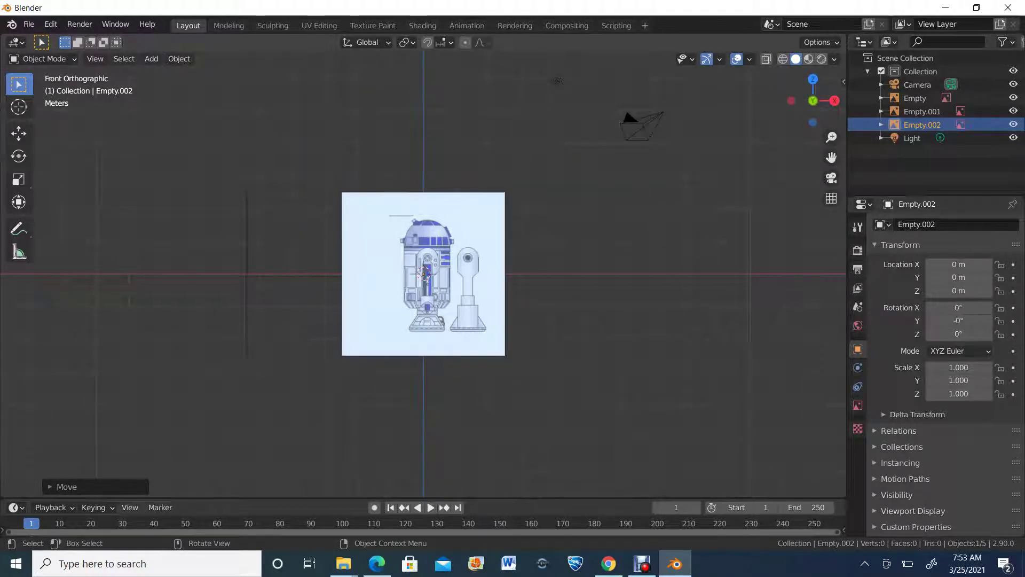
click(423, 274)
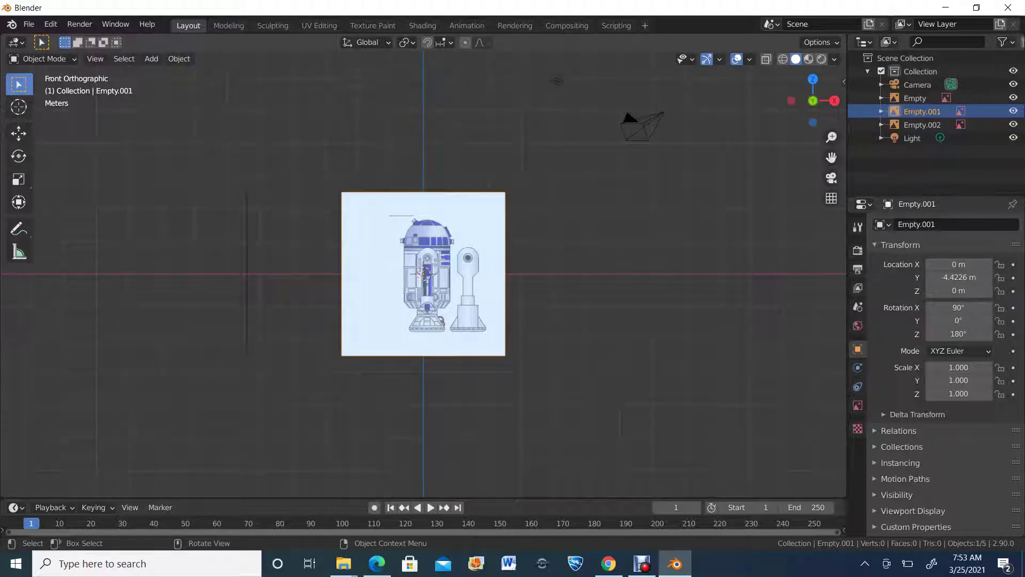
key(g)
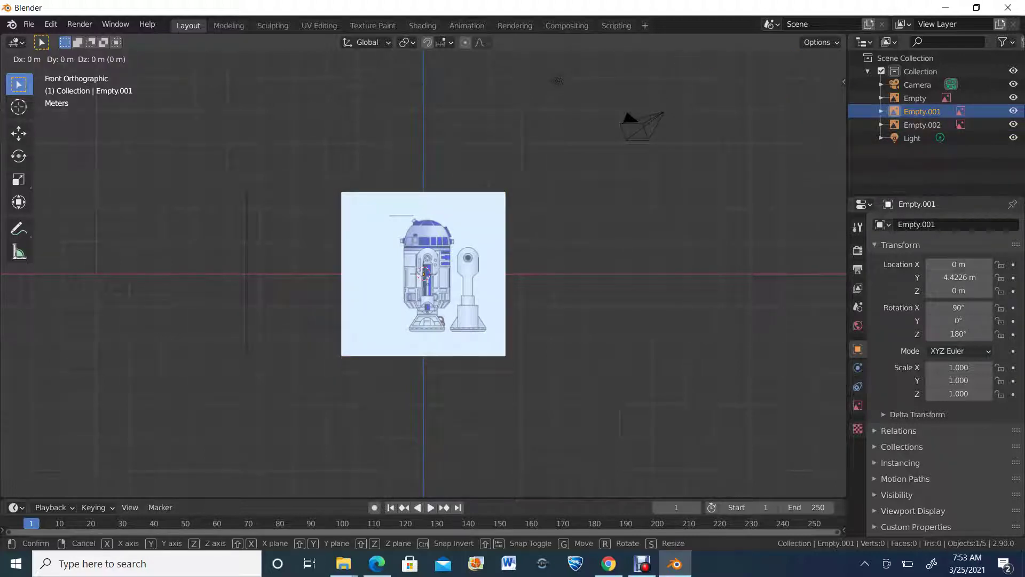
key(z)
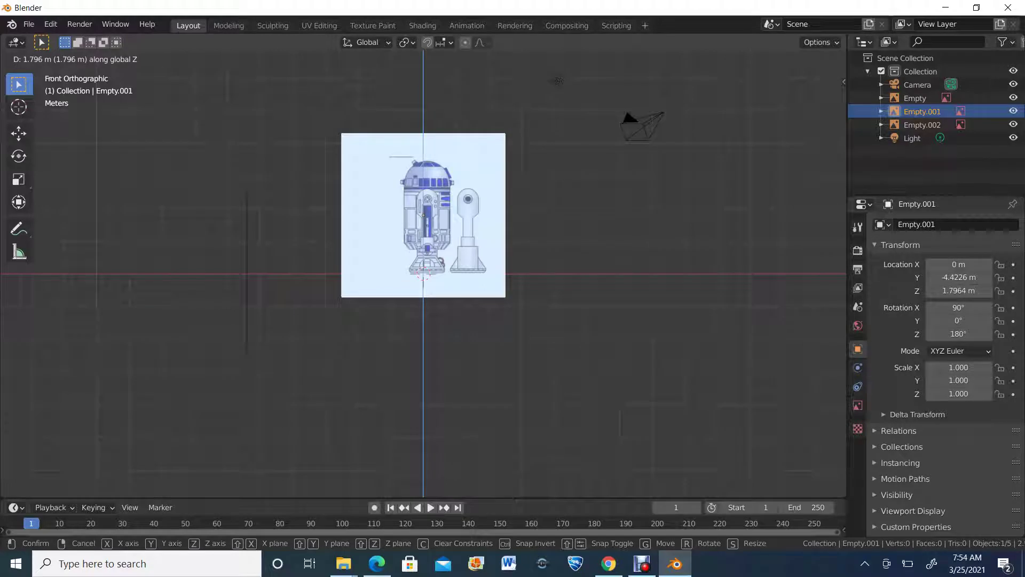
key(Return)
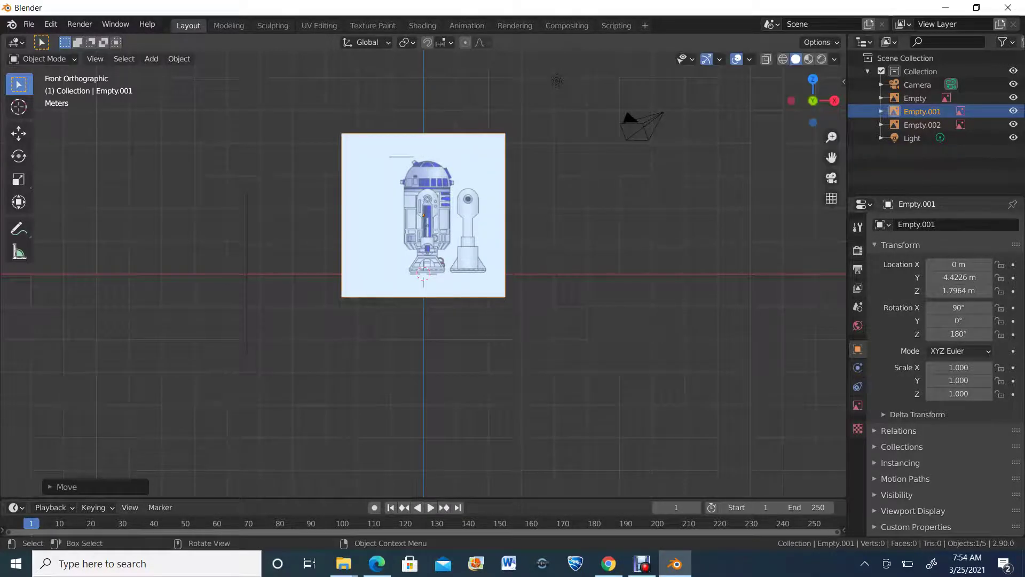
Step: Switch the viewport to wireframe shading with X-ray and check the side image's feet against the ground line
click(767, 59)
key(shift+z)
scroll(559, 81, up, 7)
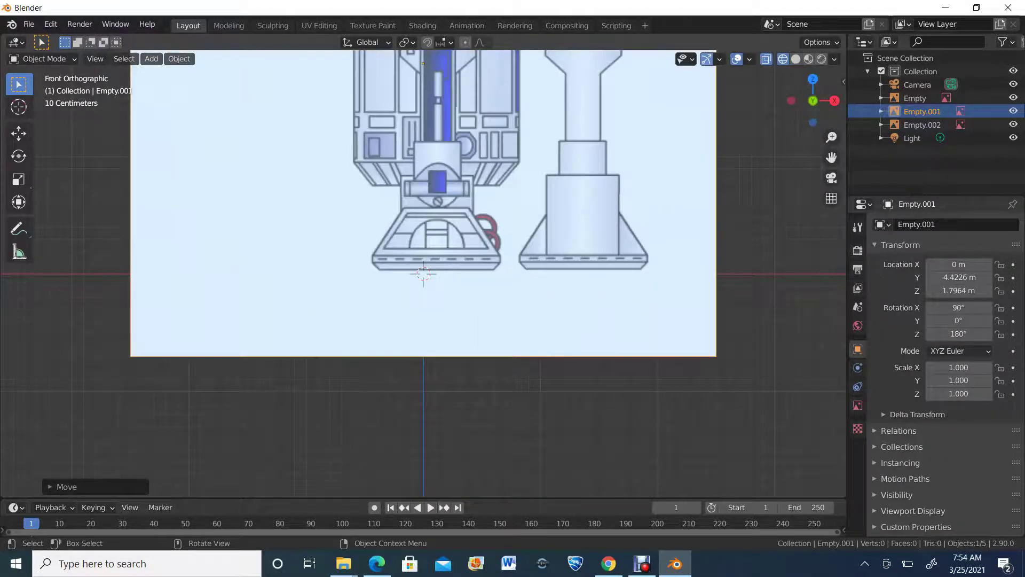
scroll(423, 213, down, 4)
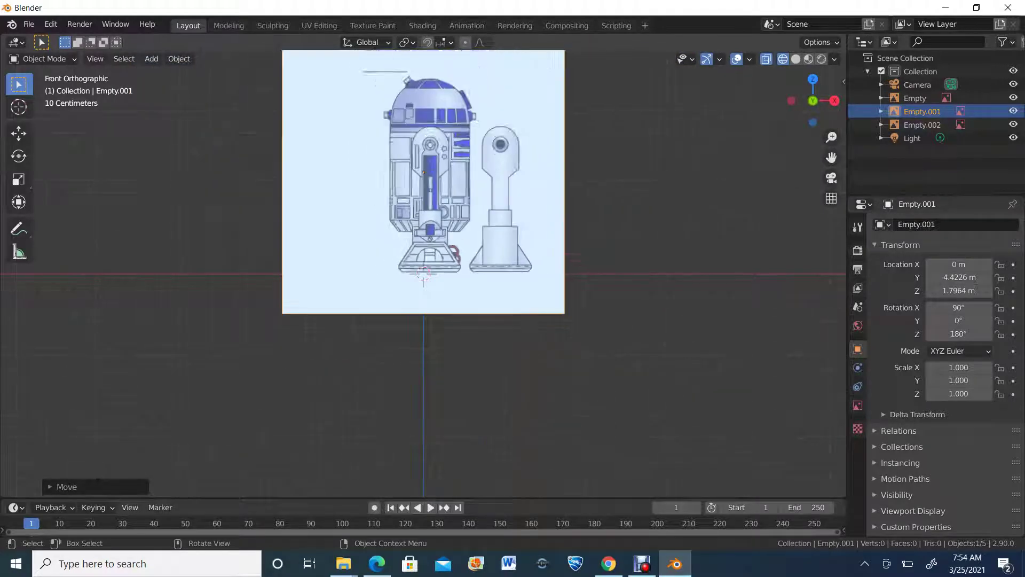
scroll(424, 214, down, 1)
Step: In the Right orthographic view, raise the front reference image along the global Z axis to about 1.74 m so its feet sit on the ground line
middle_drag(427, 214, 307, 253)
click(421, 176)
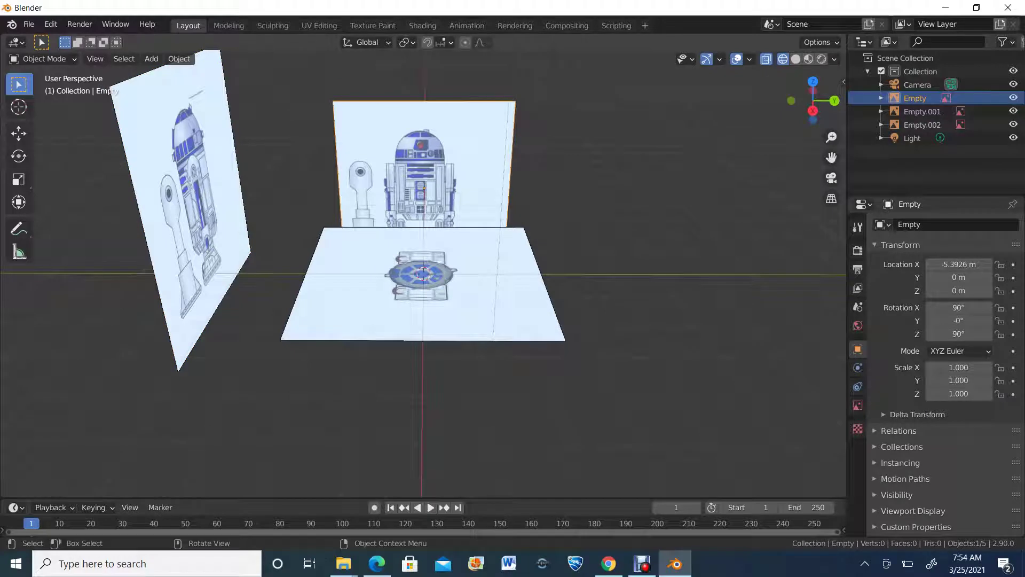
click(813, 110)
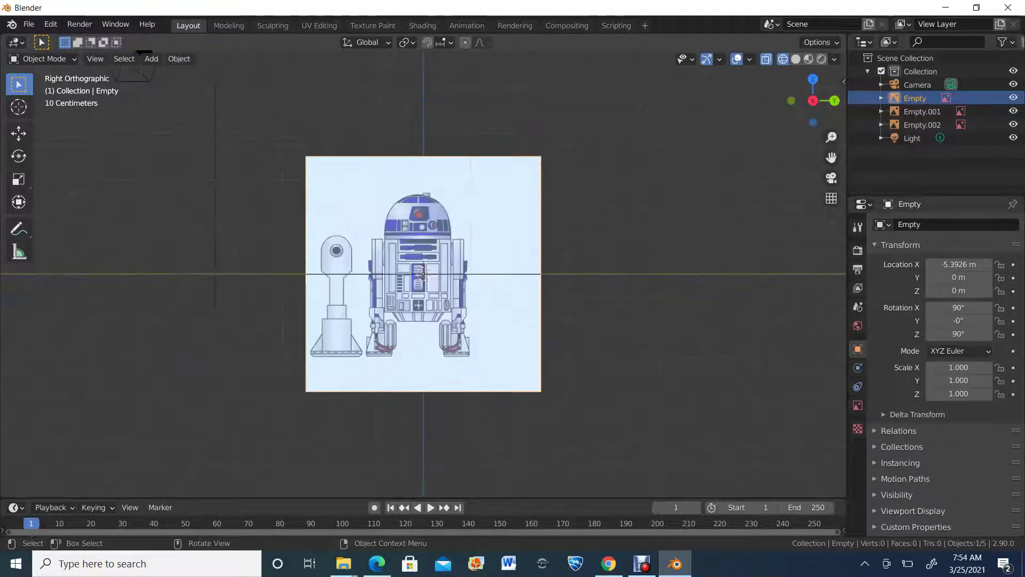
click(422, 274)
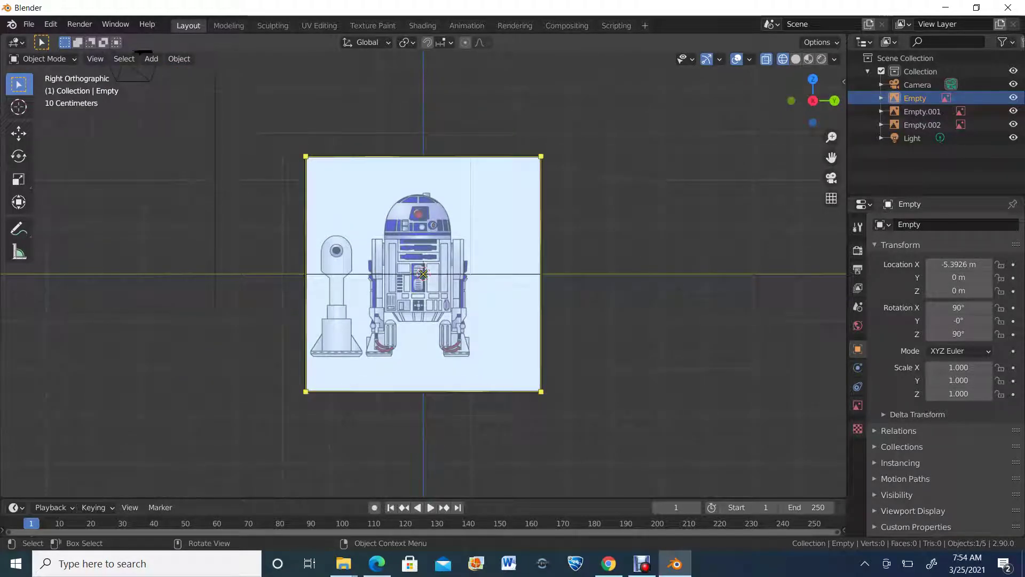
key(g)
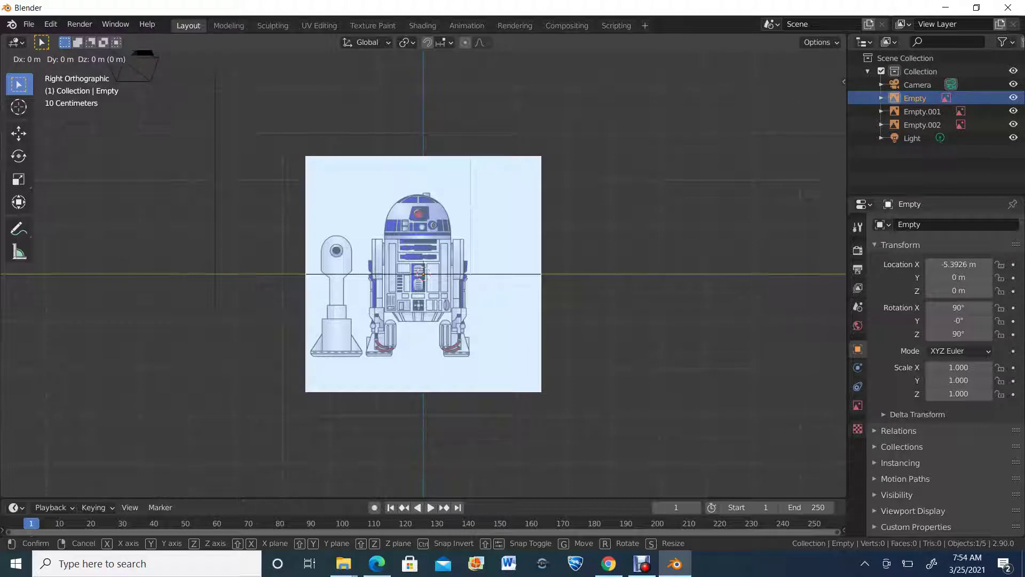
key(z)
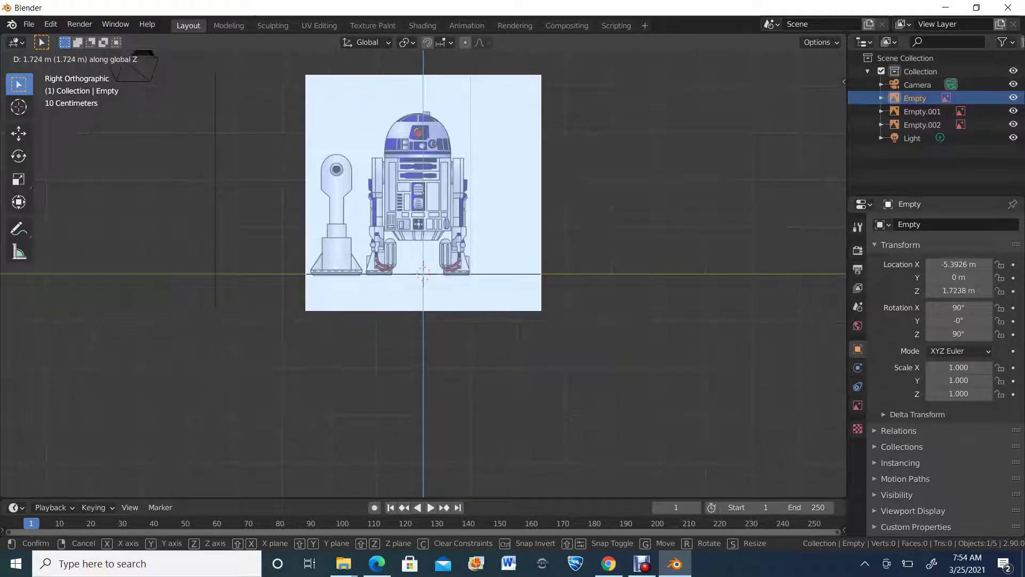
click(423, 192)
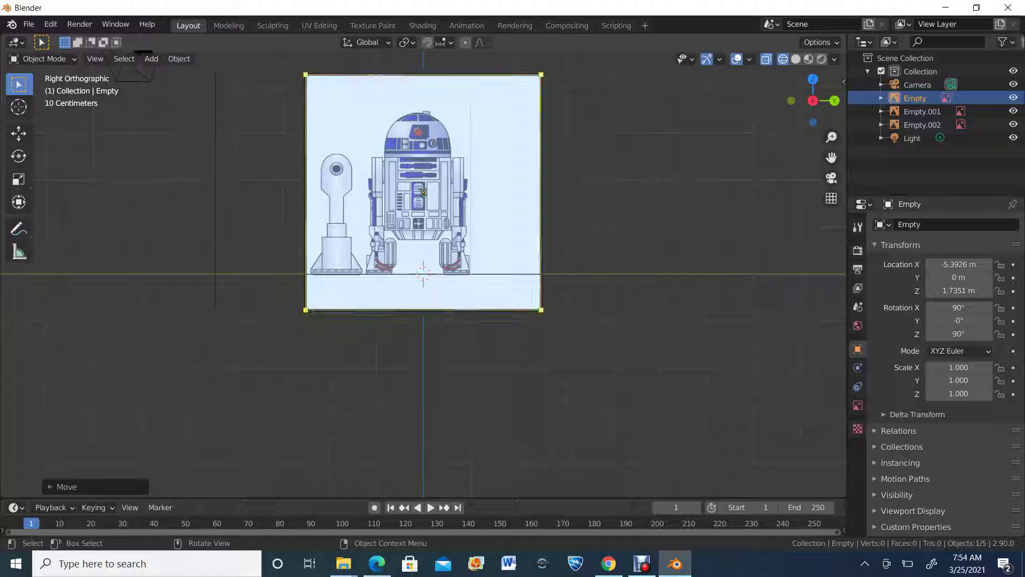
Step: In the Back orthographic view, lower the side reference image slightly along global Z to about 1.76 m so its feet meet the ground line
middle_drag(460, 262, 363, 285)
click(374, 182)
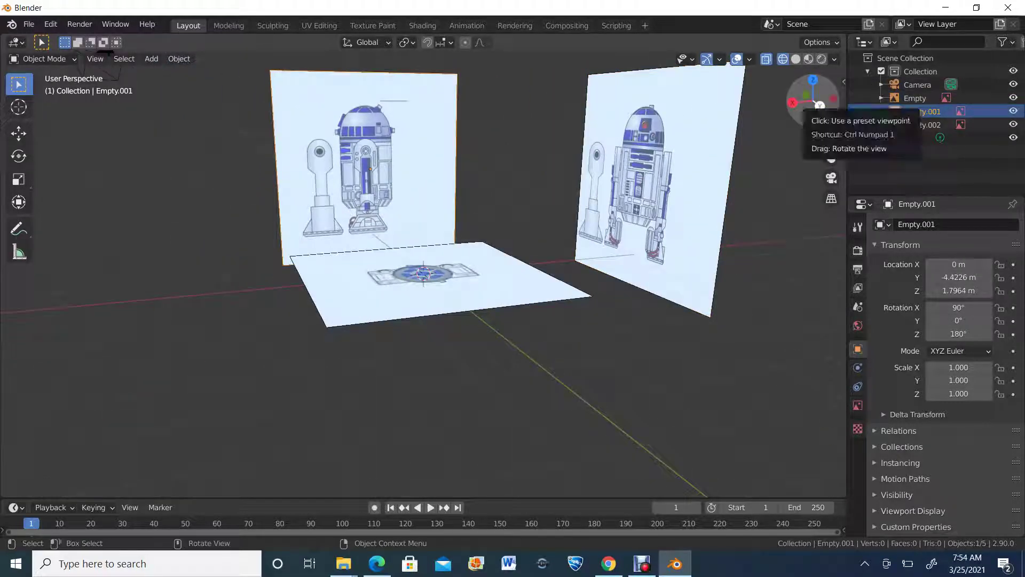
click(820, 106)
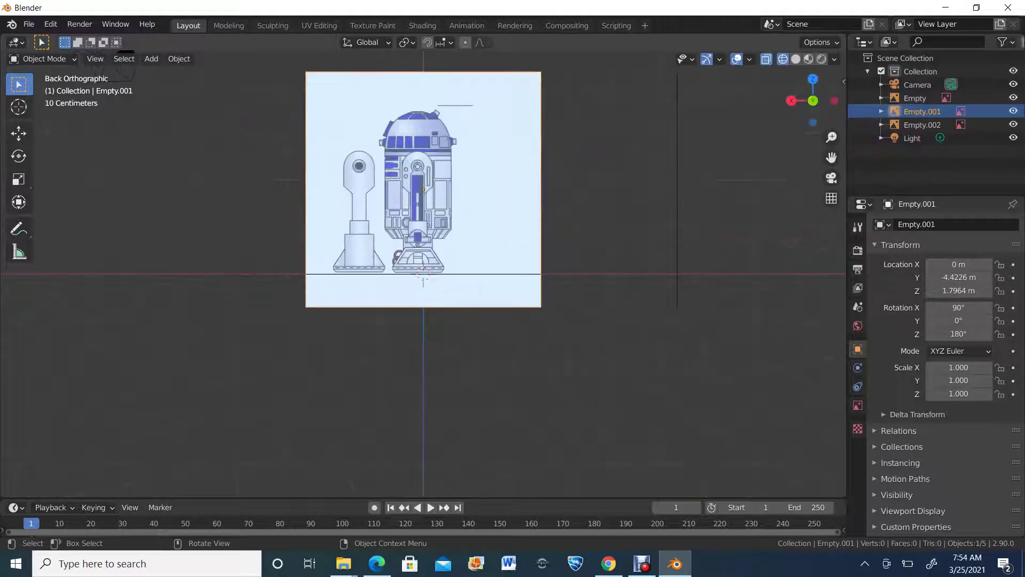
scroll(820, 106, up, 4)
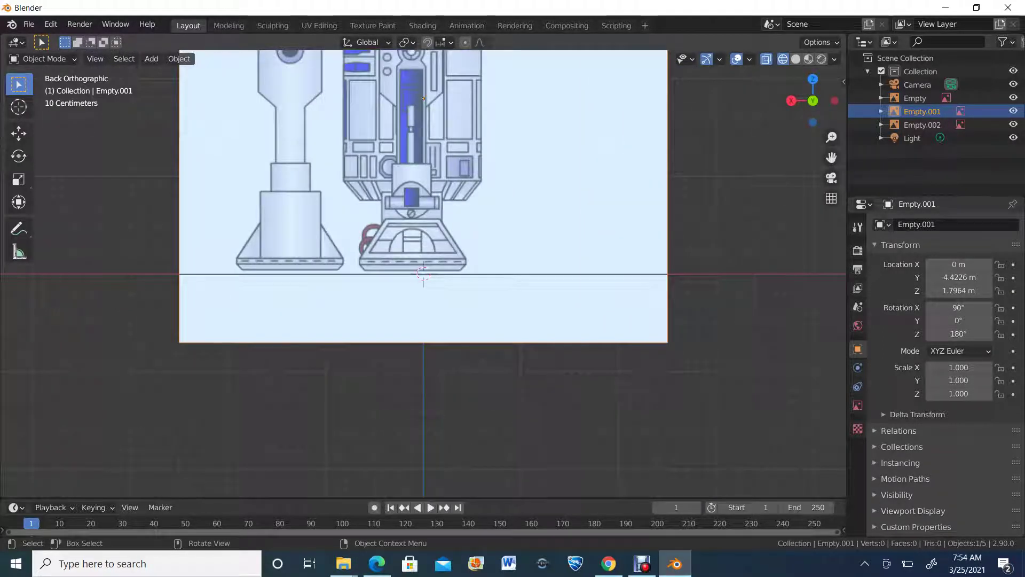
key(g)
key(z)
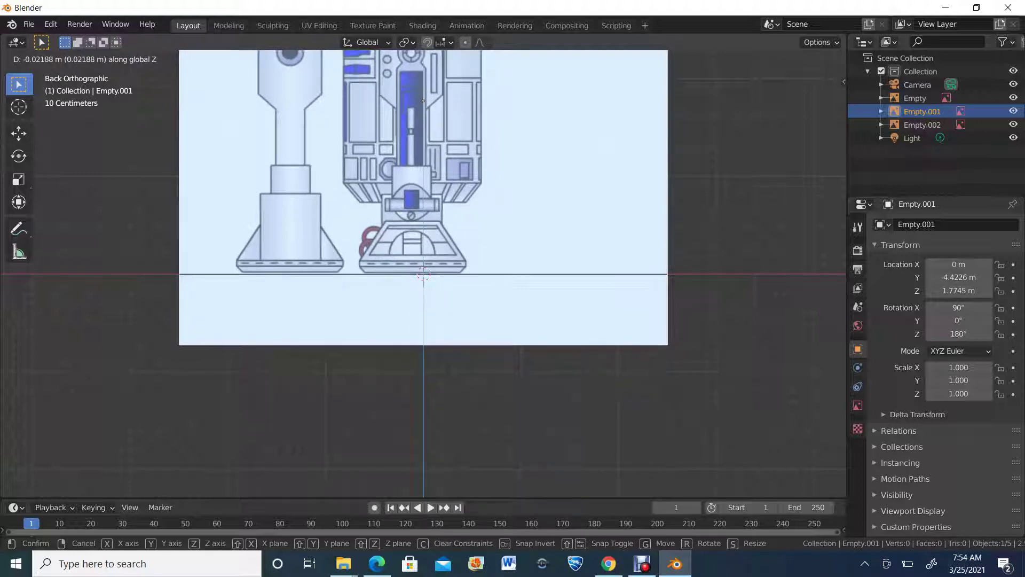
key(Return)
scroll(424, 214, down, 4)
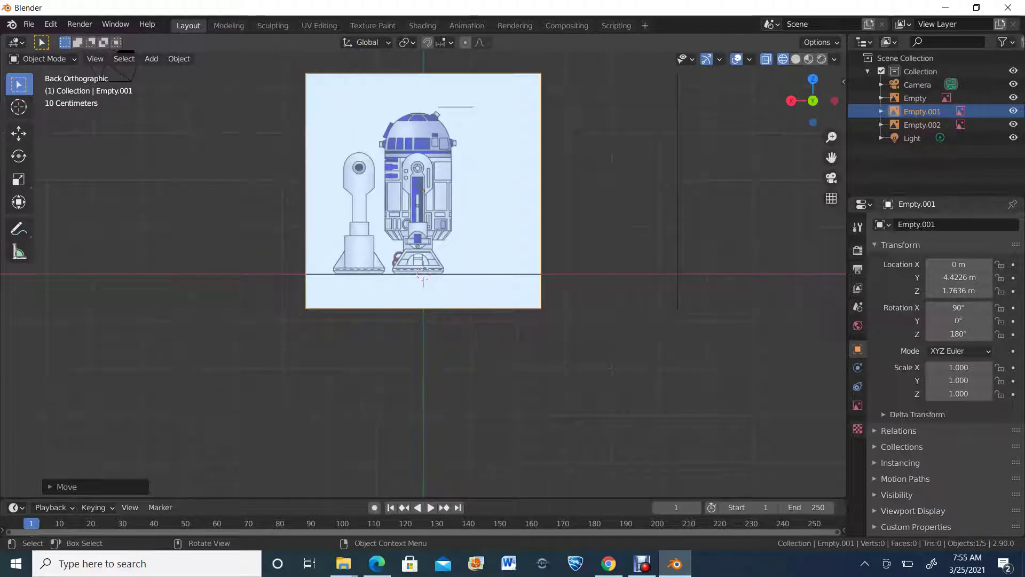
key(g)
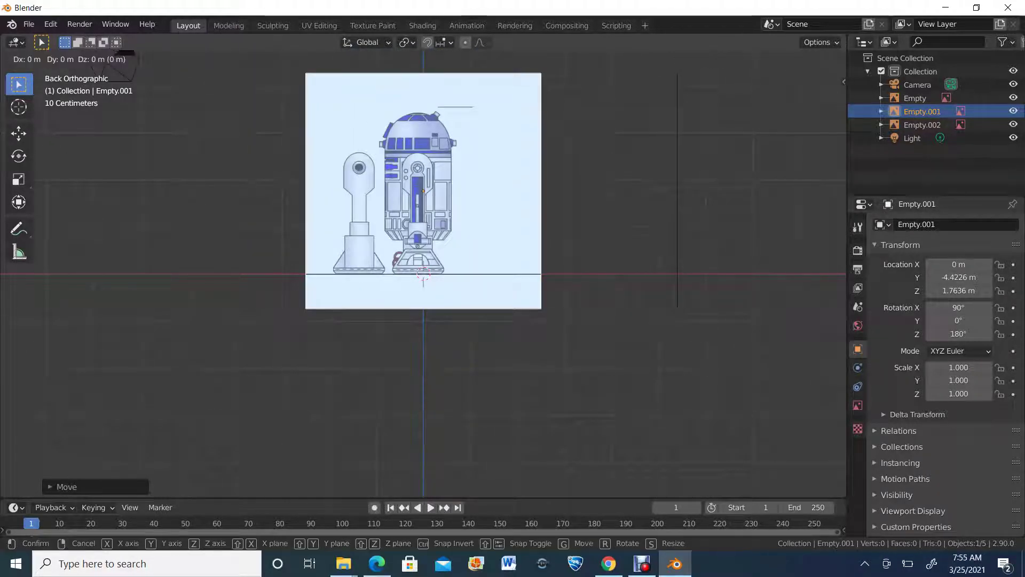
key(y)
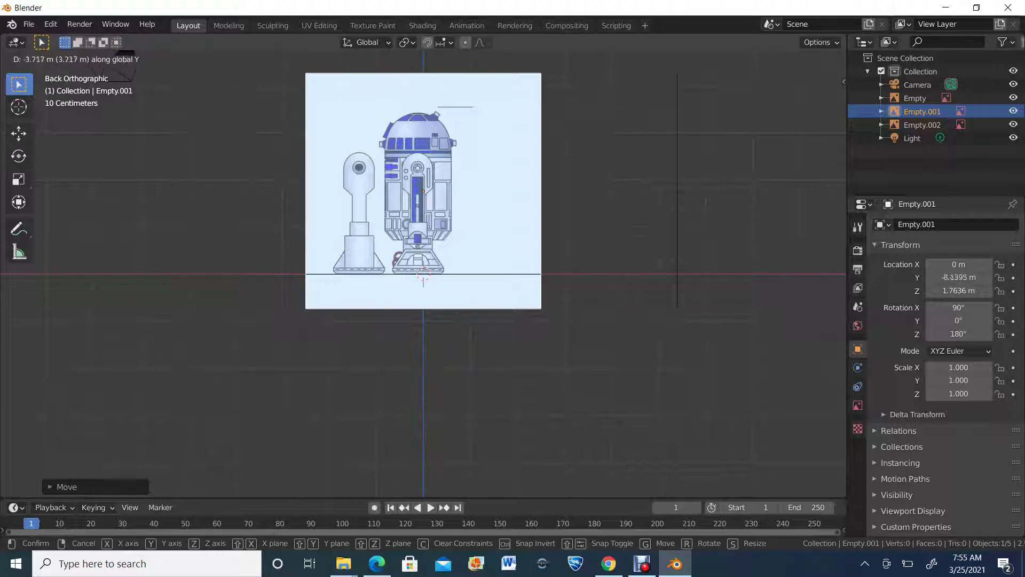
key(Escape)
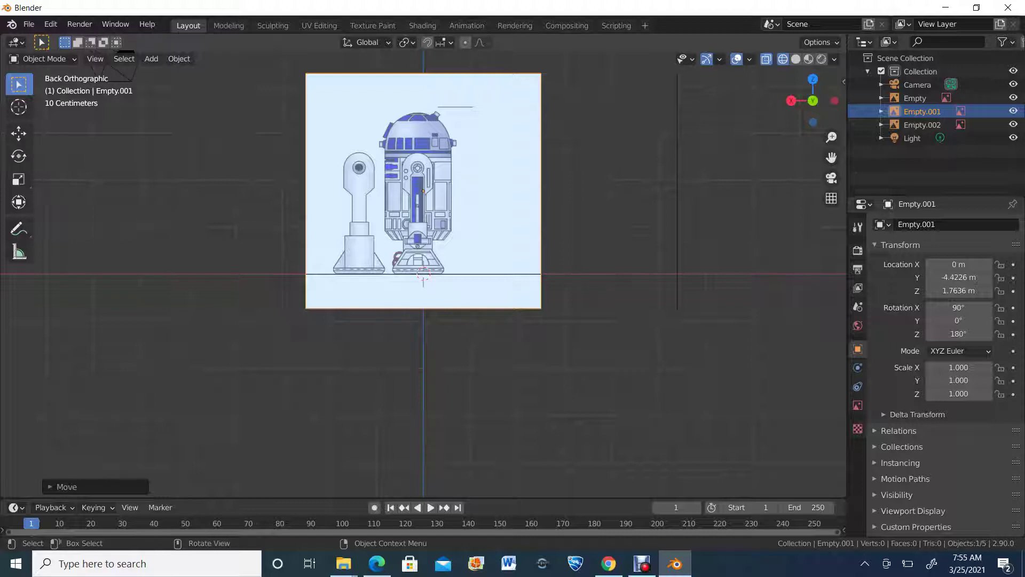
Step: Move the side reference image along the global X axis to about -0.11 m, centring the droid on the vertical axis
key(g)
key(x)
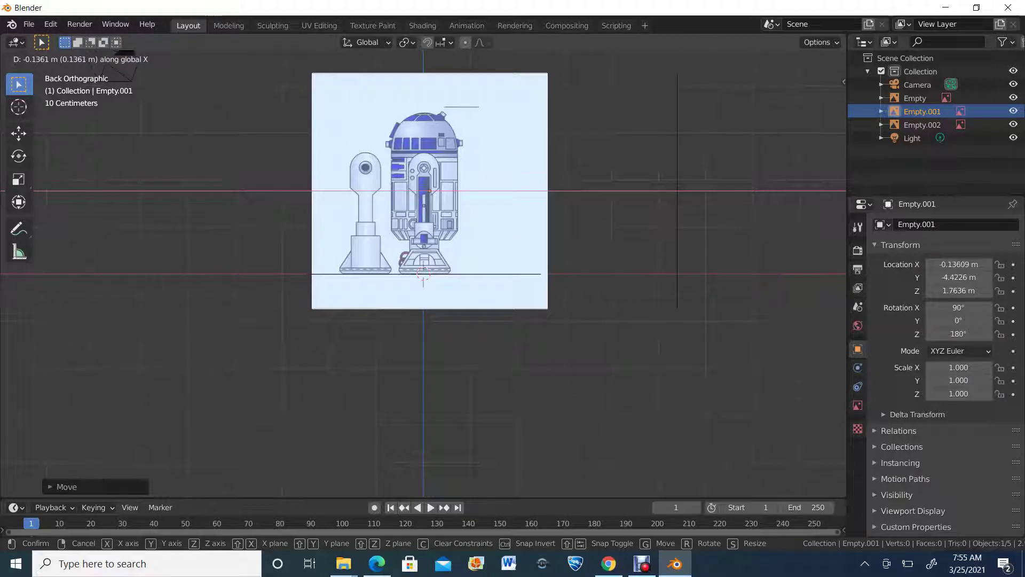
key(Return)
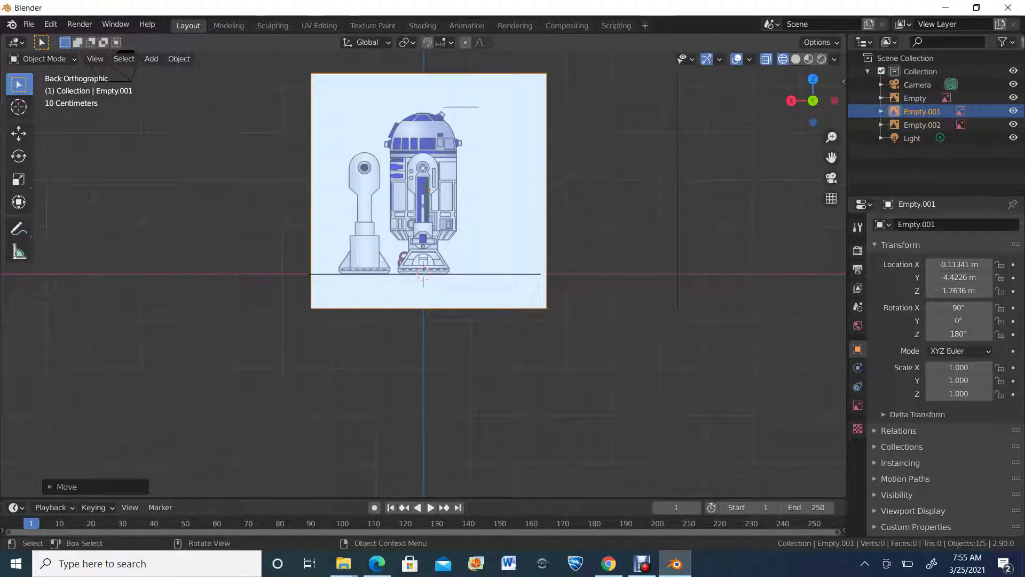
Step: In the Right orthographic view, move the front reference image along global Y to about 0.11 m, centring the droid on the vertical axis
middle_drag(428, 257, 540, 267)
click(494, 198)
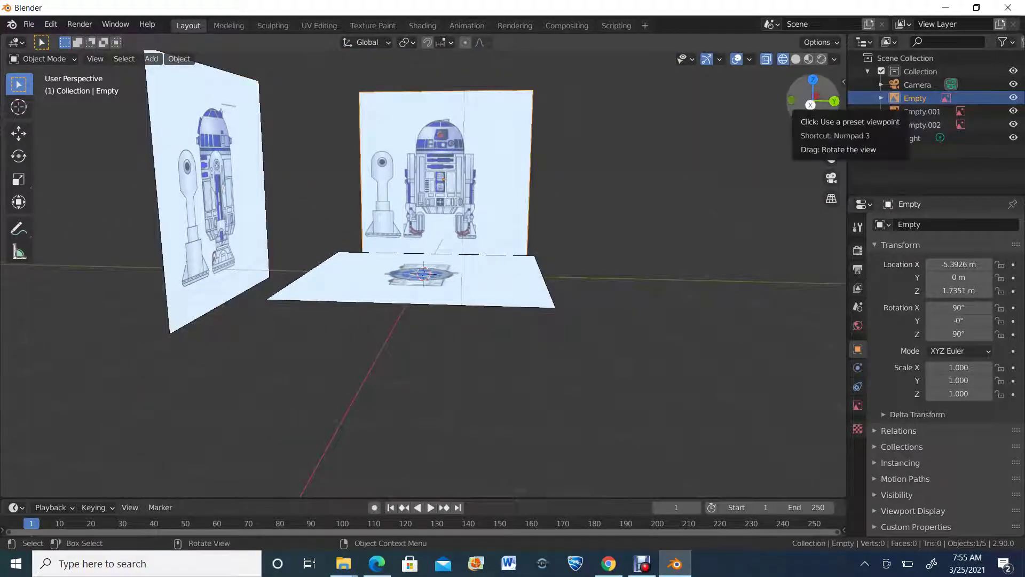
click(810, 105)
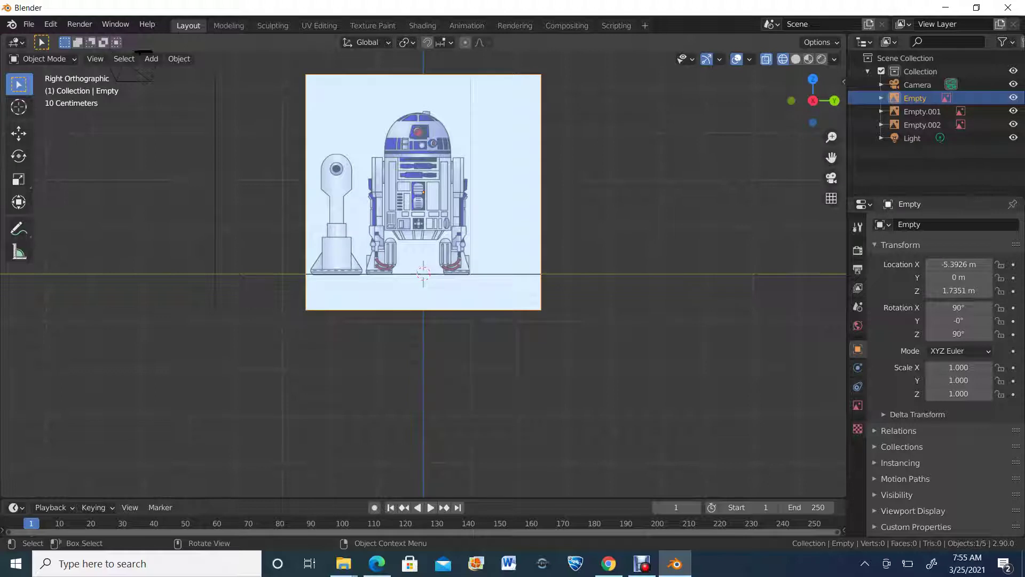
scroll(423, 273, up, 1)
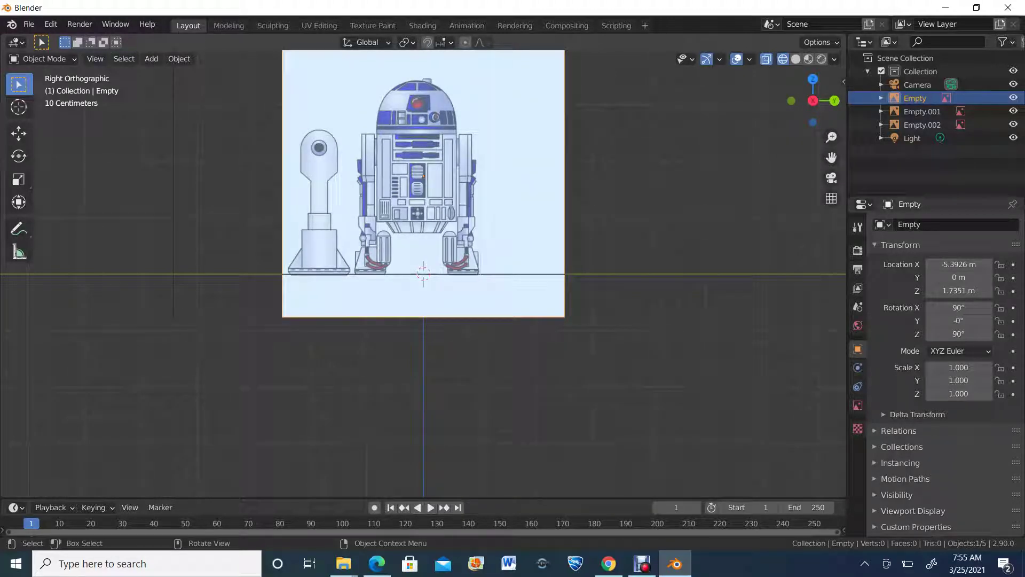
key(g)
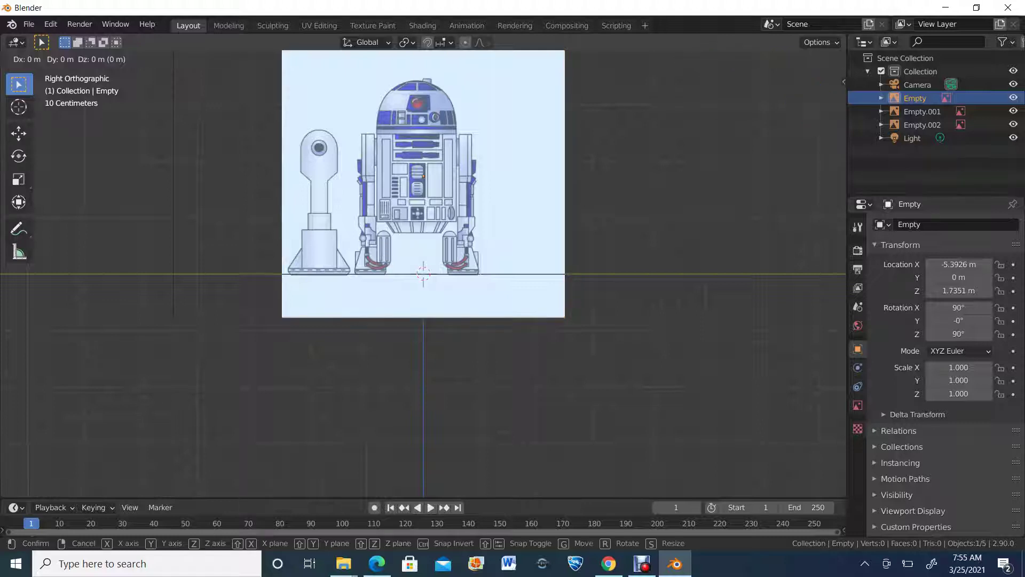
key(Escape)
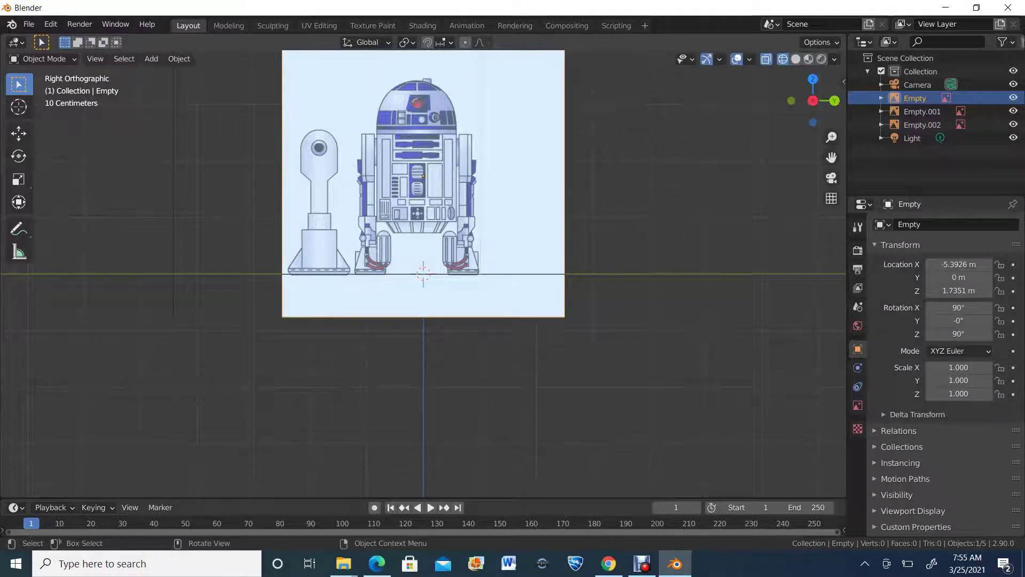
key(g)
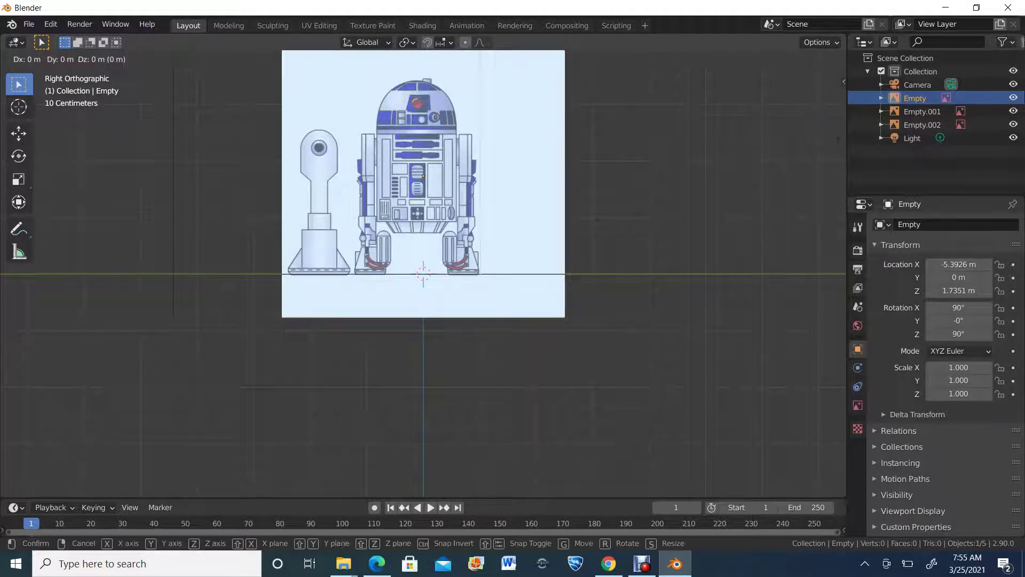
key(y)
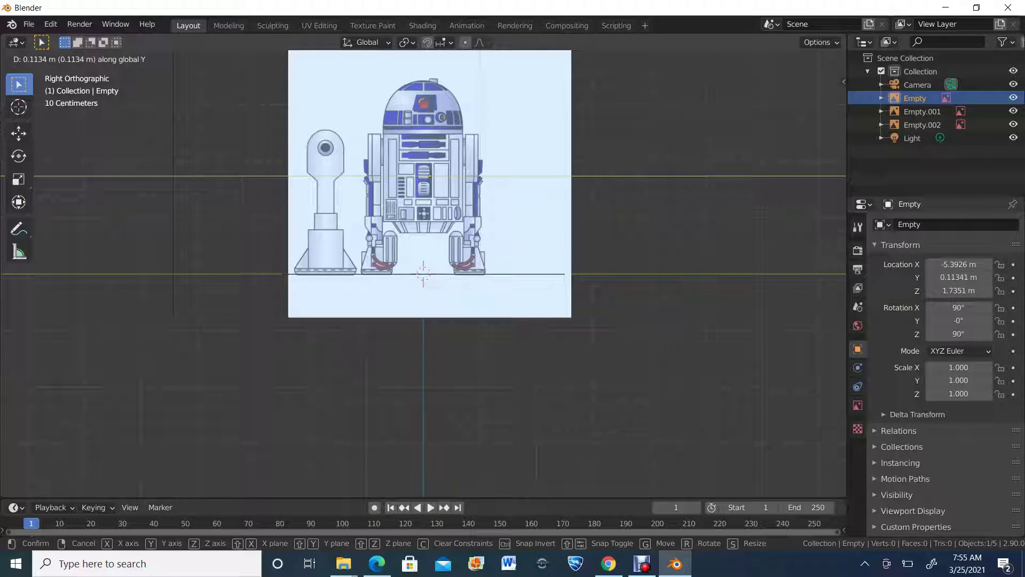
key(Return)
scroll(424, 274, down, 2)
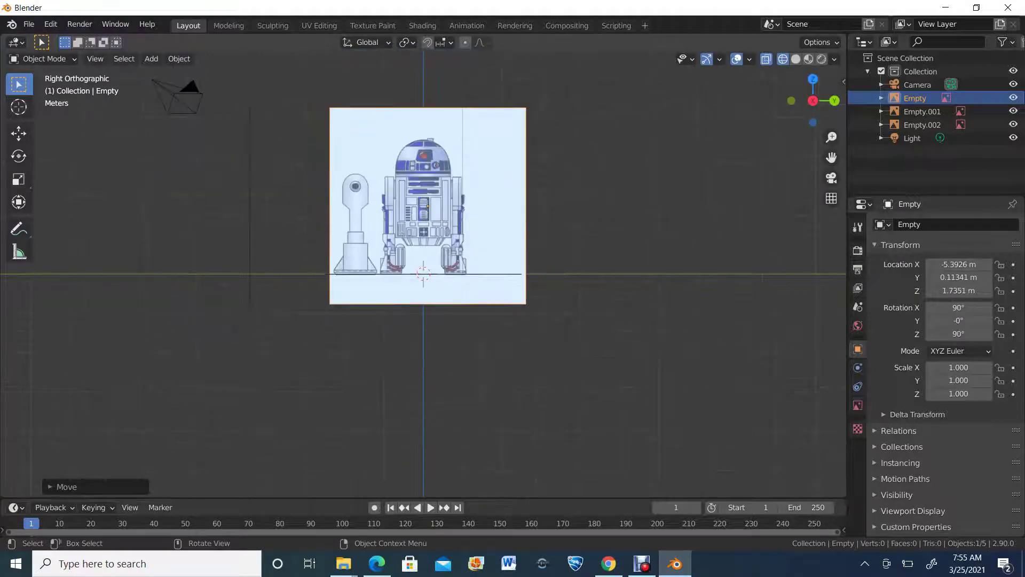
middle_drag(470, 230, 356, 345)
middle_drag(384, 395, 444, 374)
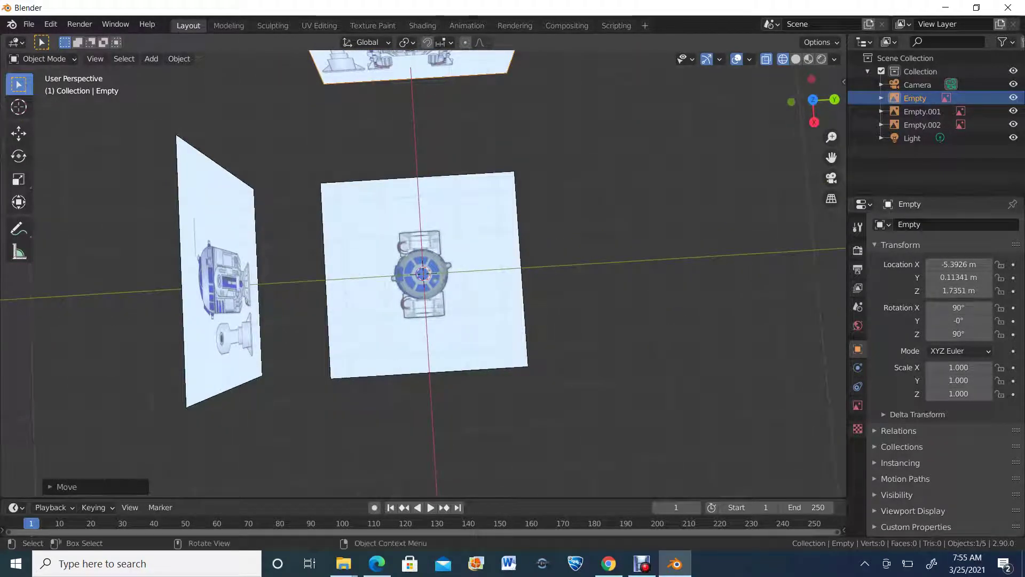
click(449, 326)
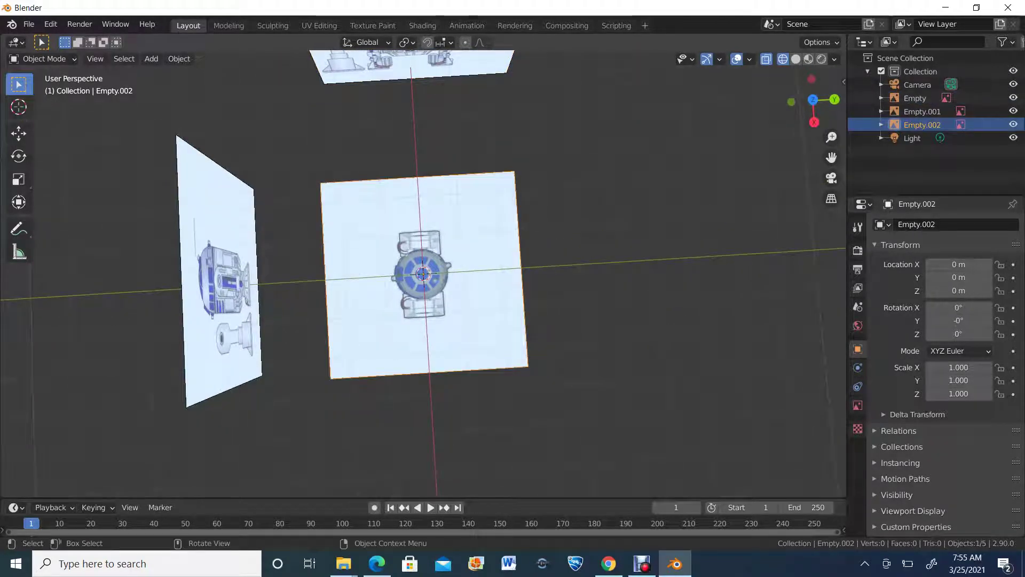
click(227, 276)
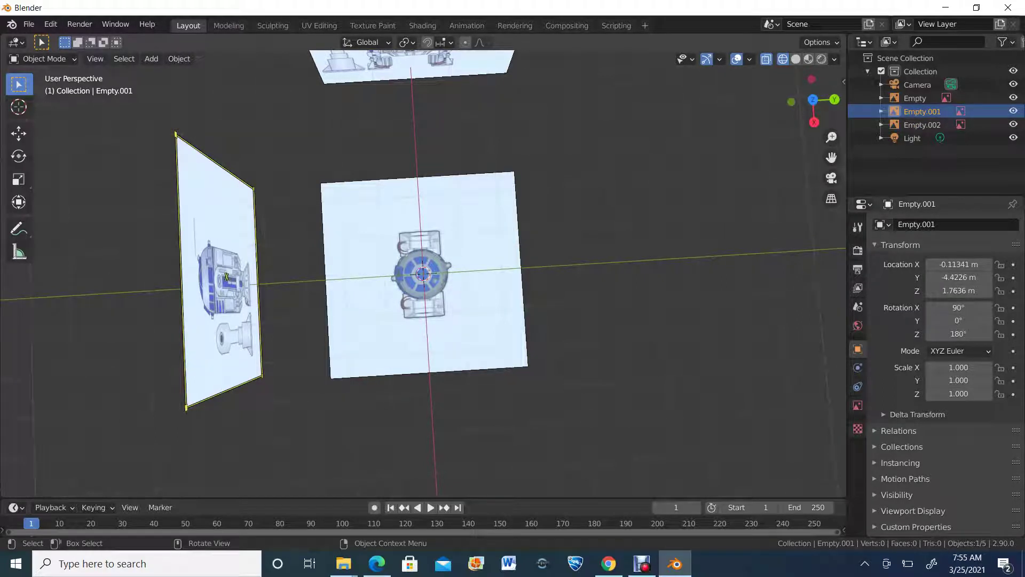
key(r)
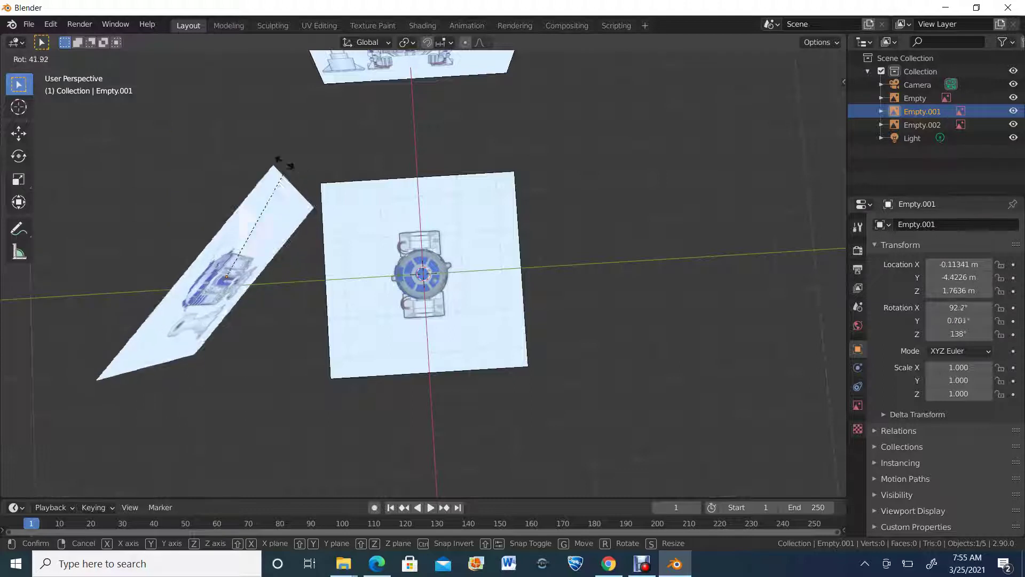
key(Escape)
click(423, 274)
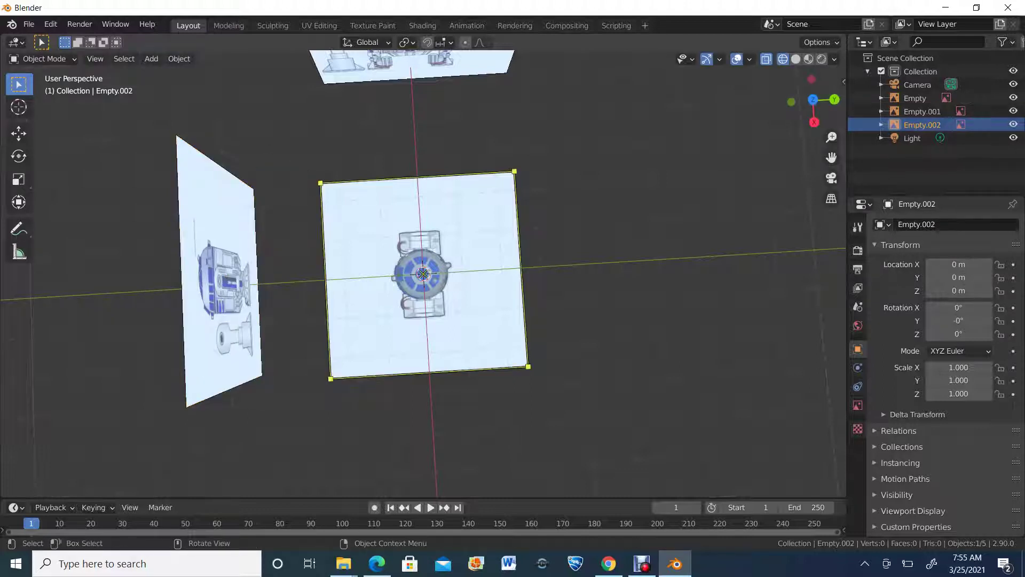
key(r)
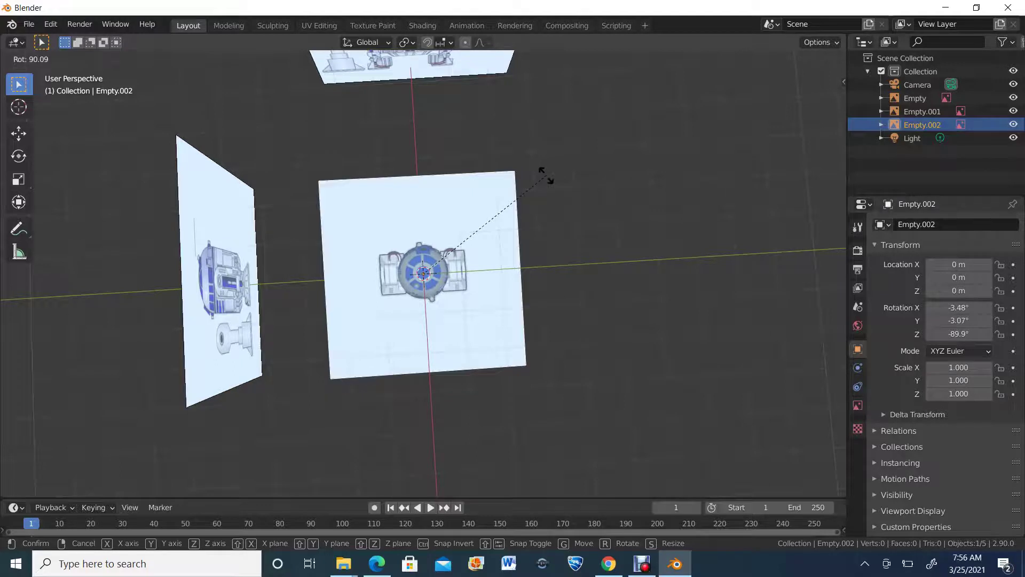
key(x)
key(Escape)
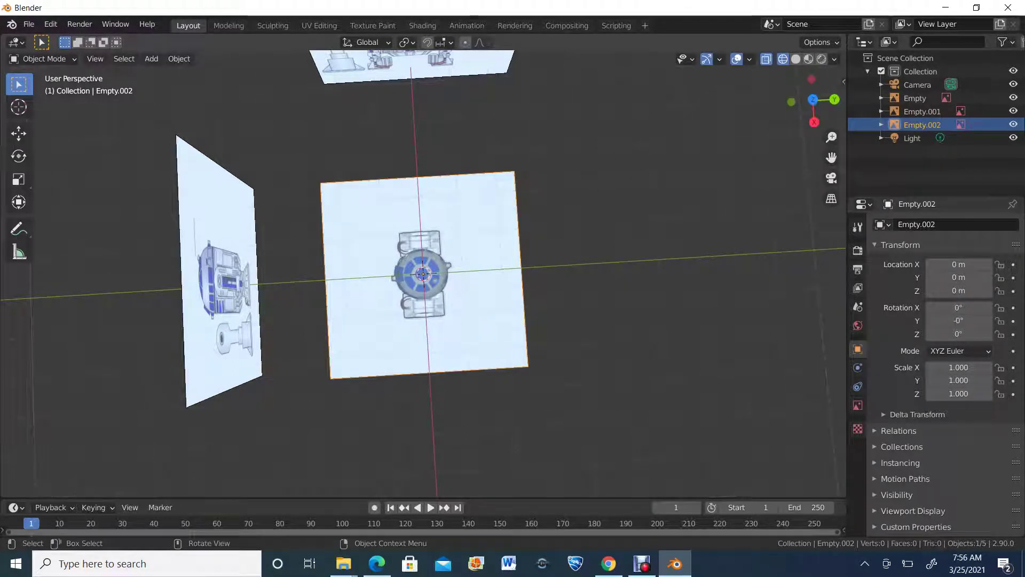
key(r)
key(x)
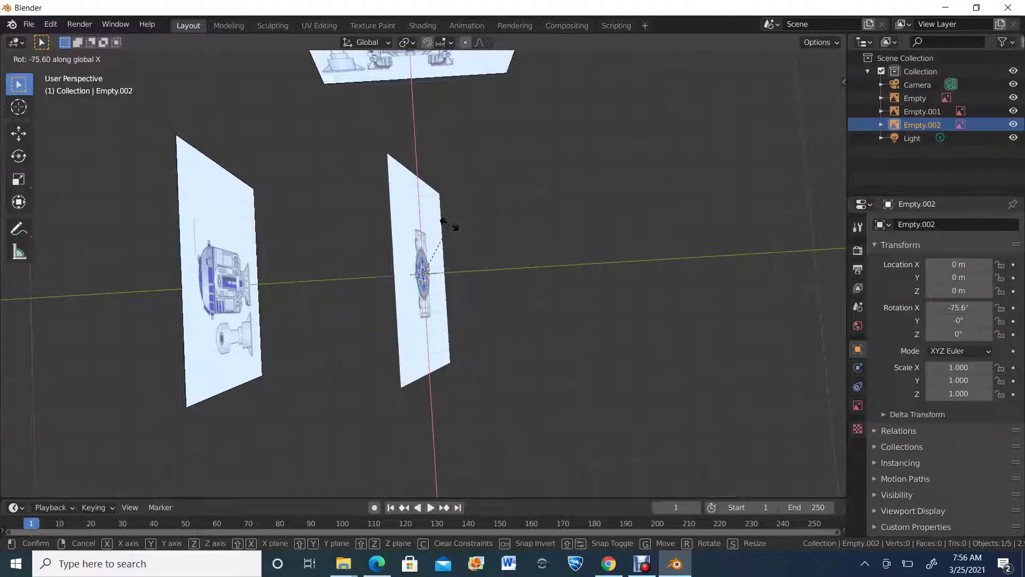
key(Escape)
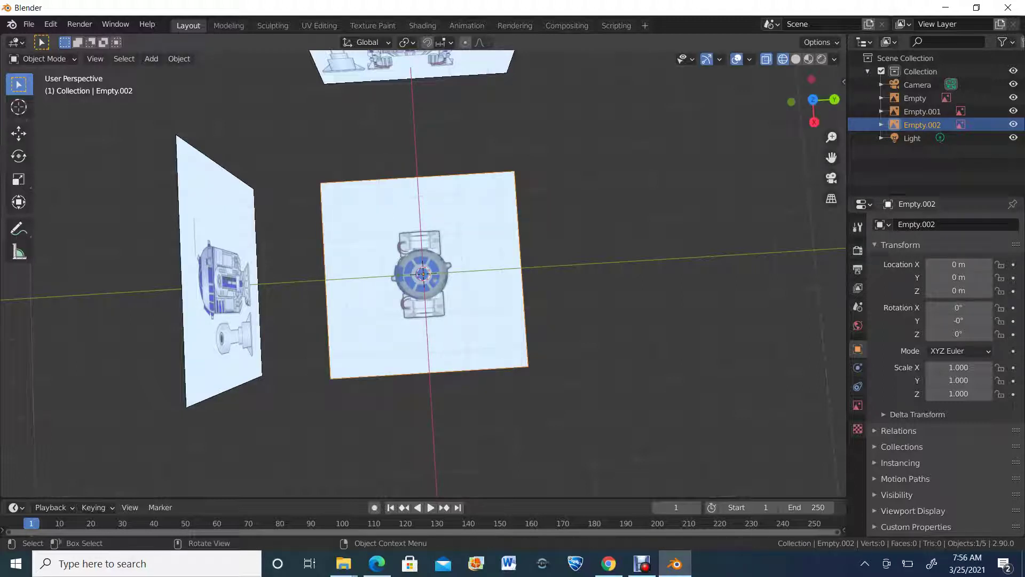
key(r)
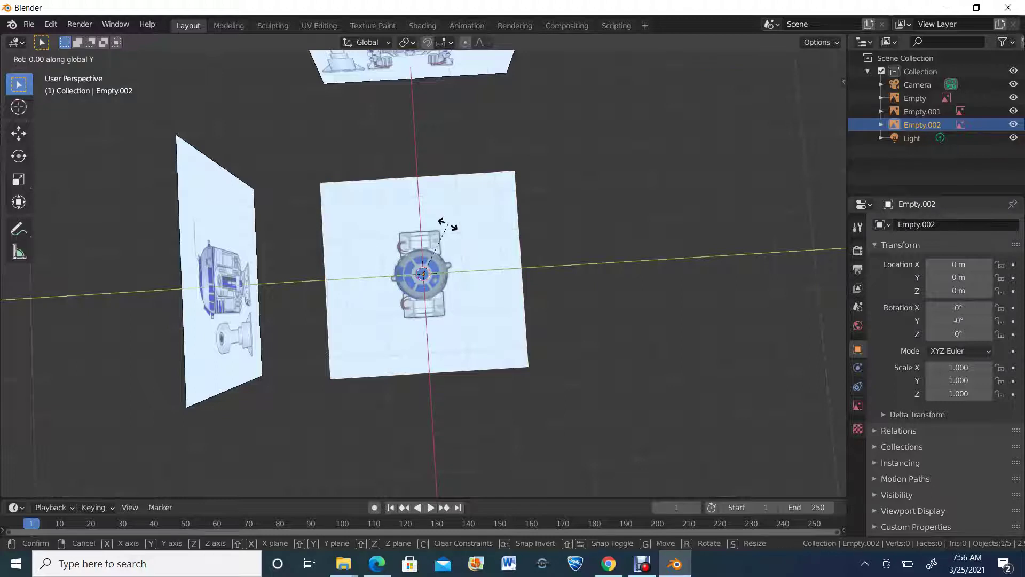
key(Escape)
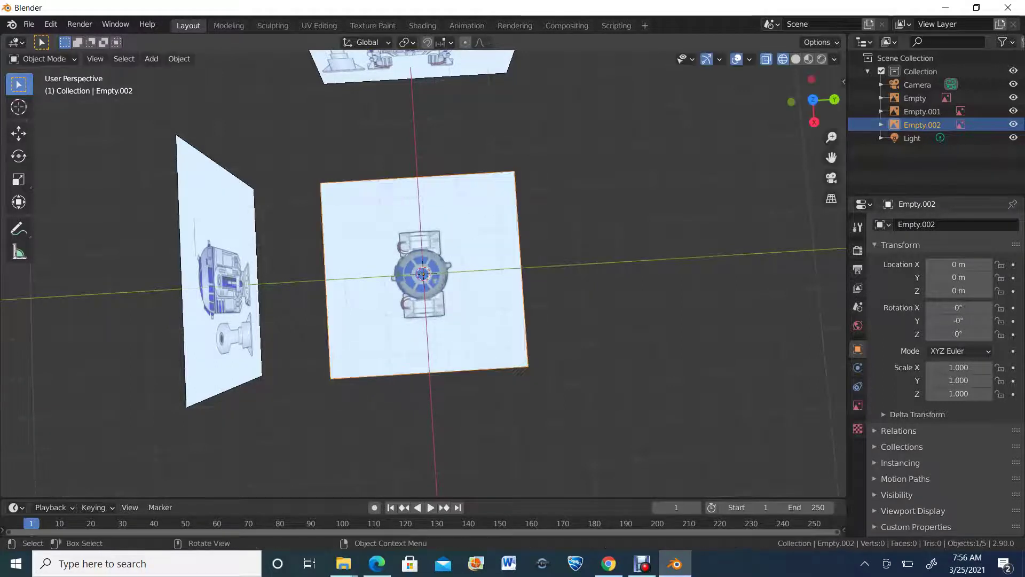
Step: Rotate the top reference image -90° about the global Z axis to match the orientation of the front and side images
key(r)
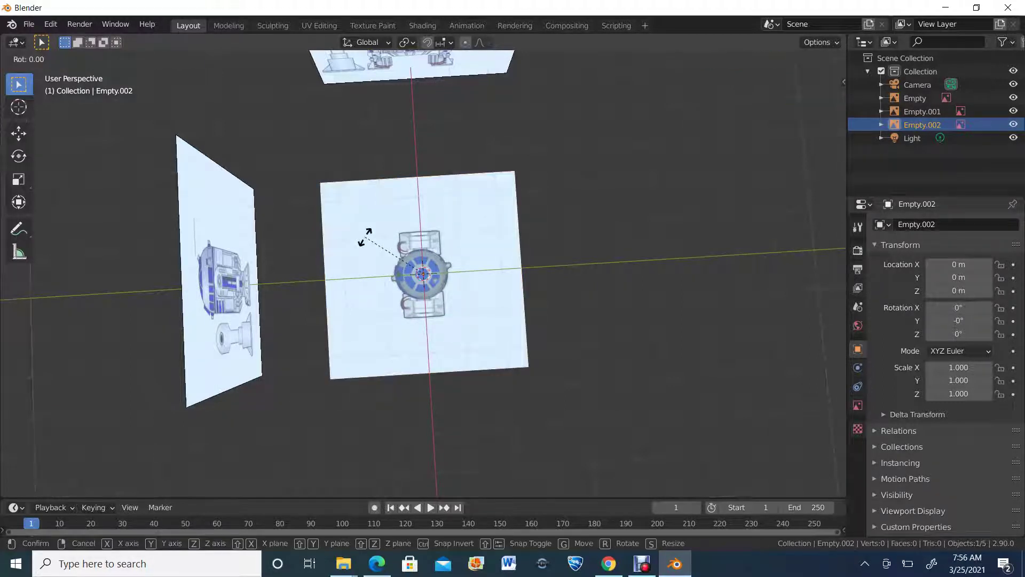
key(z)
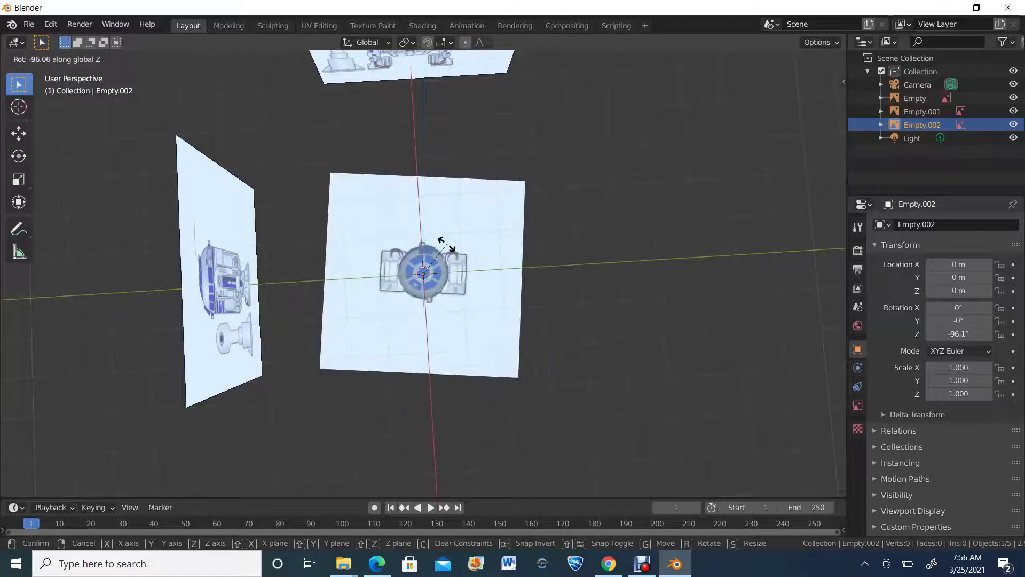
click(443, 243)
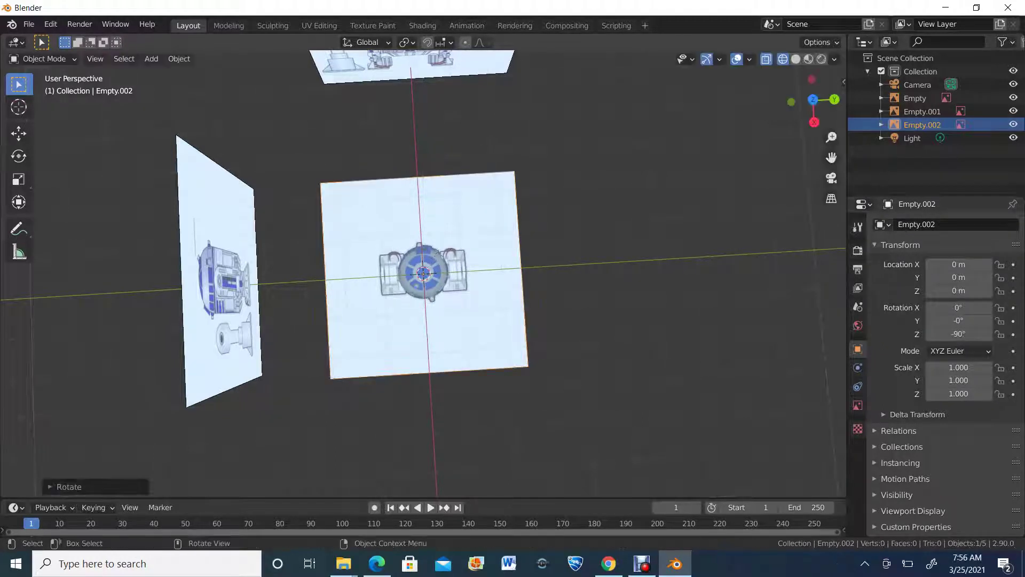
middle_drag(443, 243, 333, 186)
middle_drag(403, 162, 261, 93)
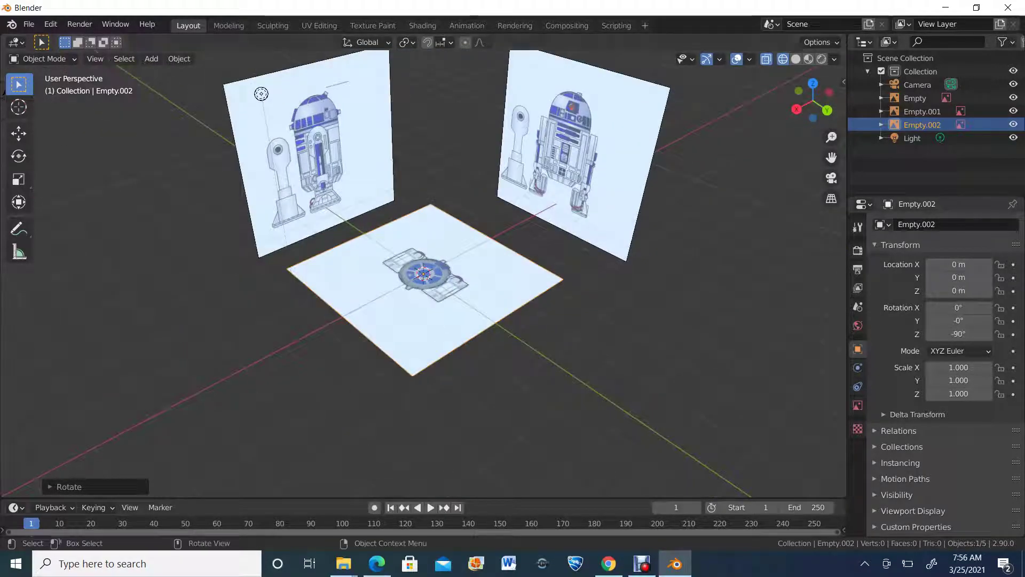
Step: Save the scene as R2D2 in the C:\3d\R2D2_Blender folder
click(29, 24)
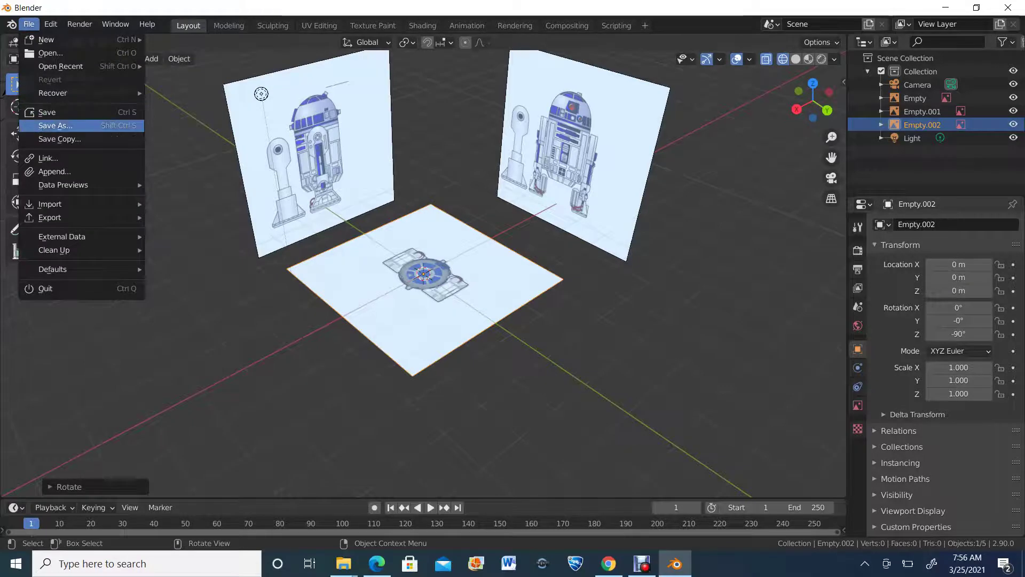
click(55, 125)
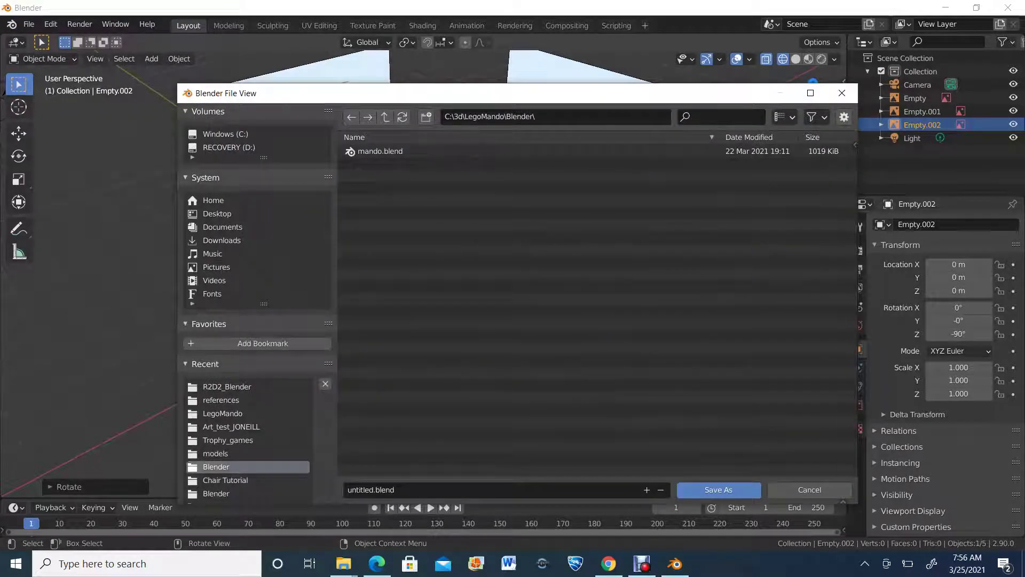
click(385, 116)
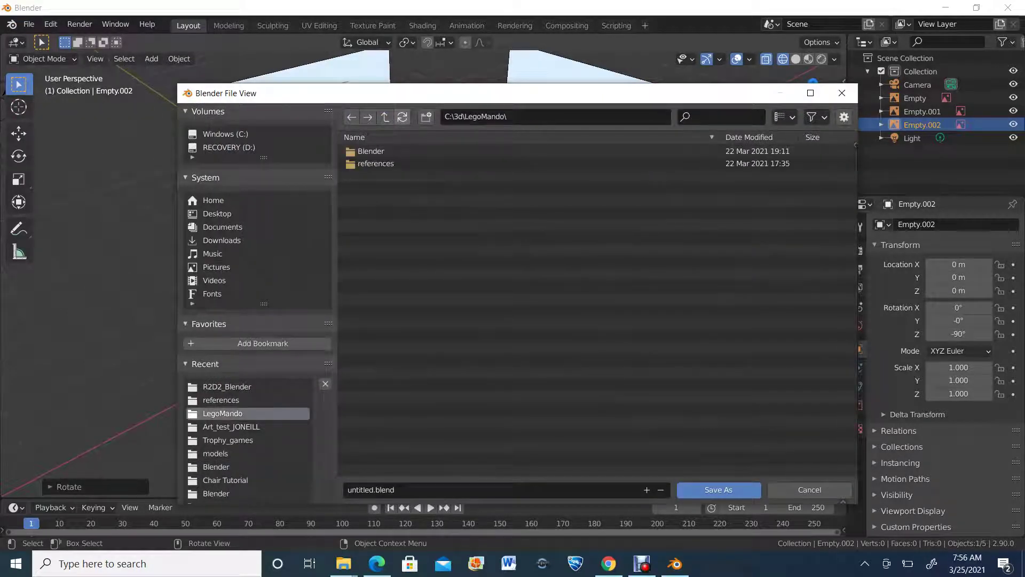
click(385, 116)
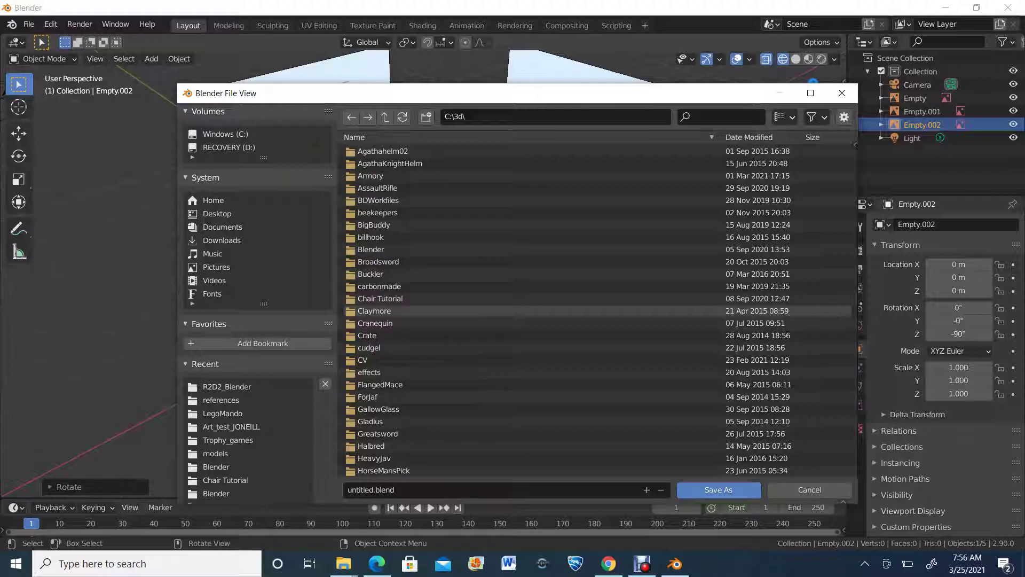
scroll(534, 310, down, 3)
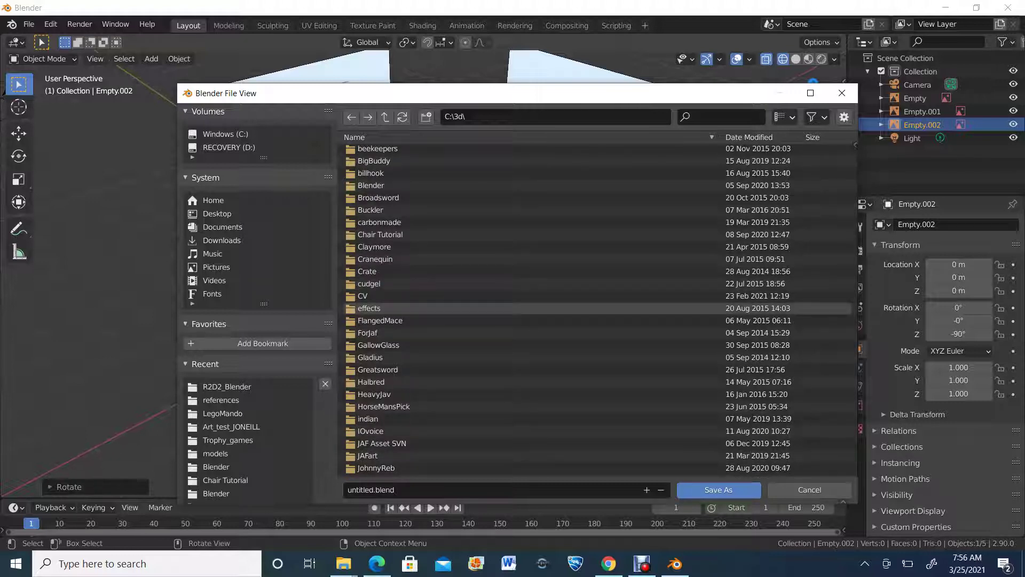
scroll(534, 313, down, 10)
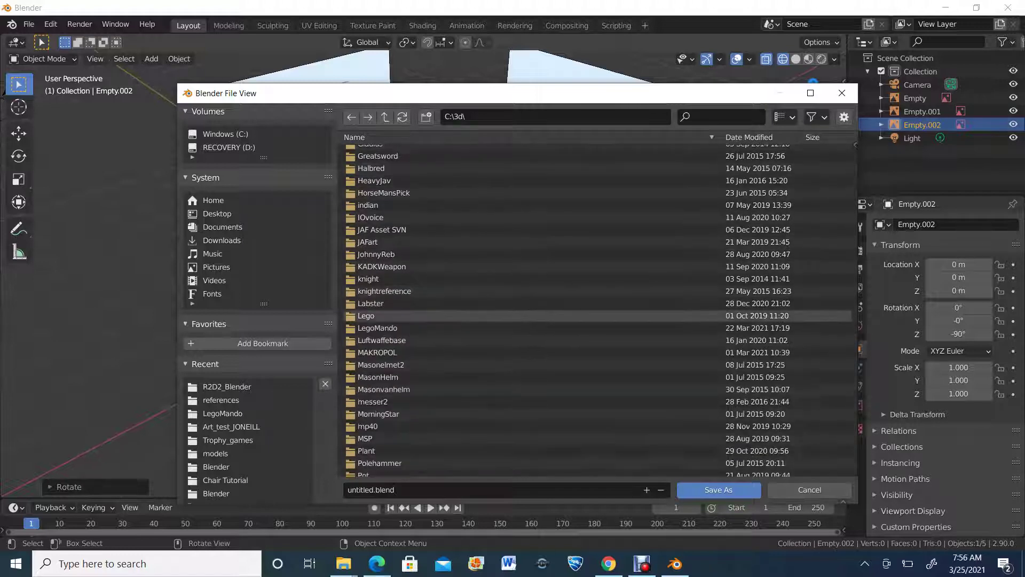
scroll(534, 314, down, 3)
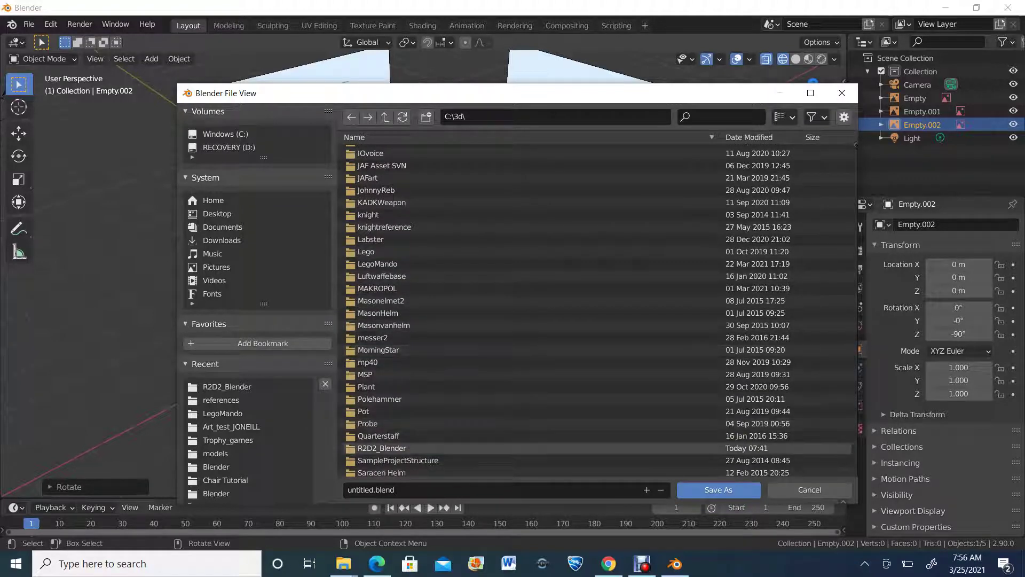
click(382, 449)
click(394, 490)
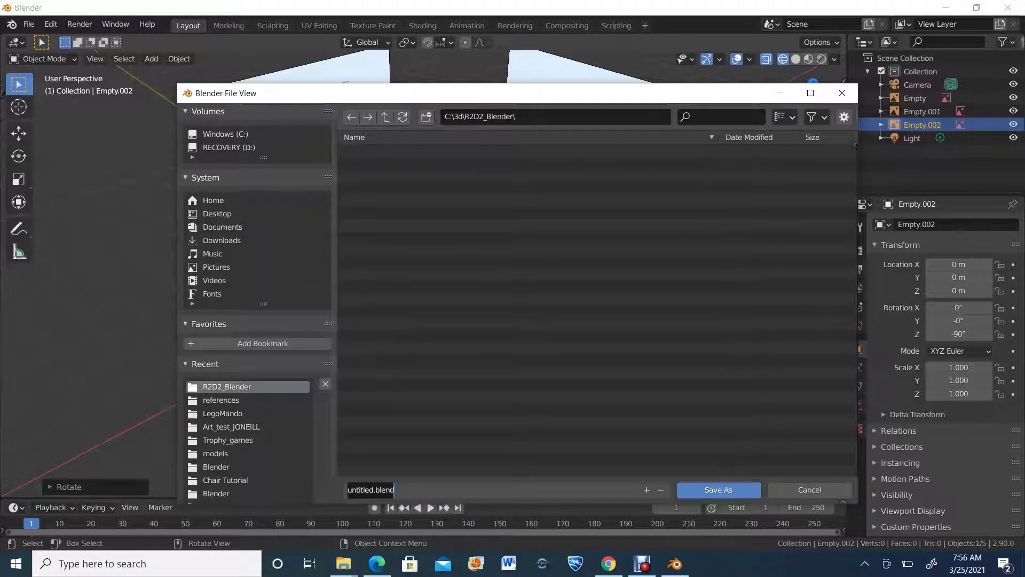
text(R2D2)
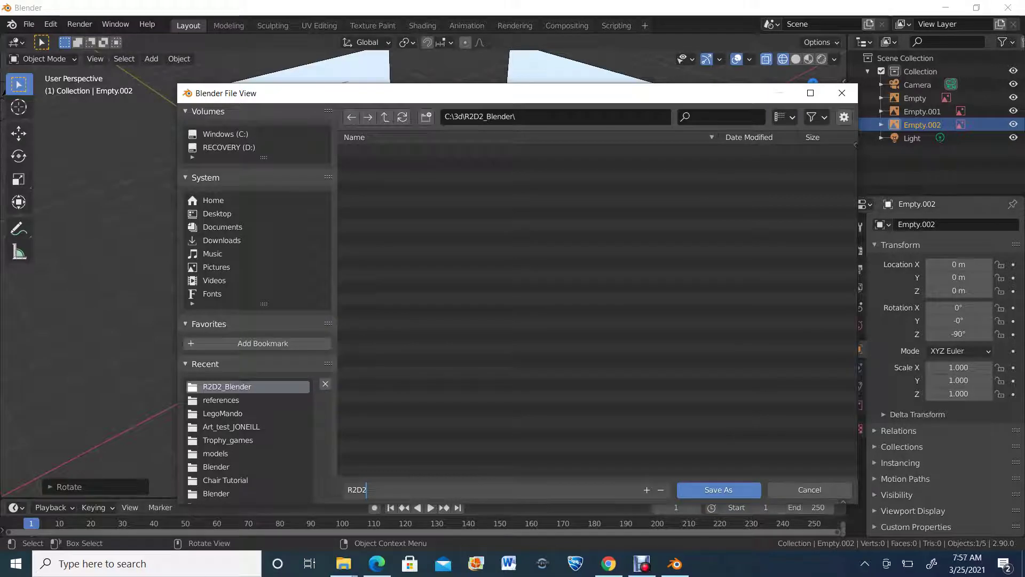
key(Return)
key(Return)
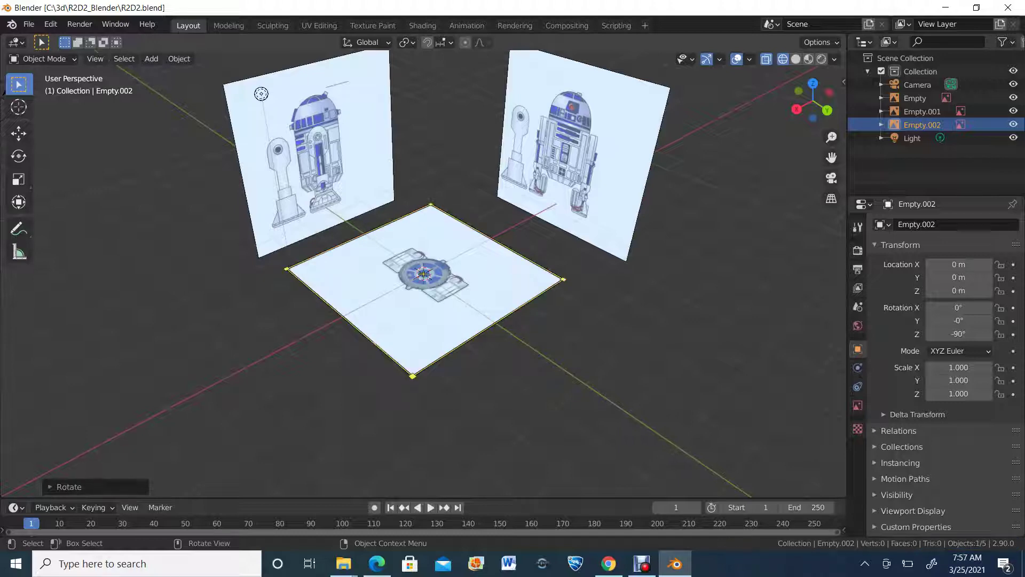
Step: In the Top orthographic view, move the front reference image about 2.85 m along global X to meet the top image's edge
middle_drag(261, 94, 552, 195)
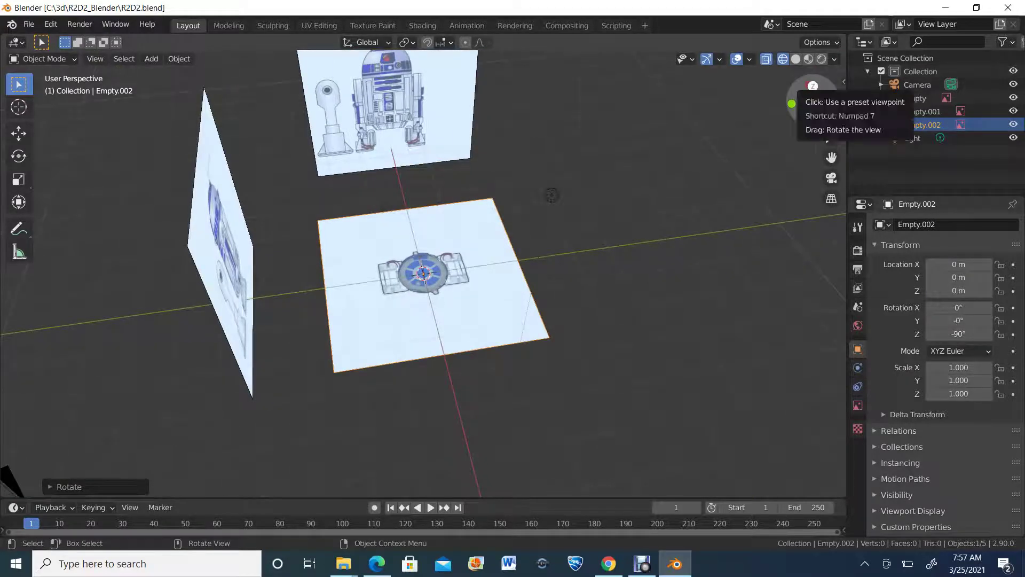
click(813, 86)
drag(181, 198, 231, 256)
click(19, 133)
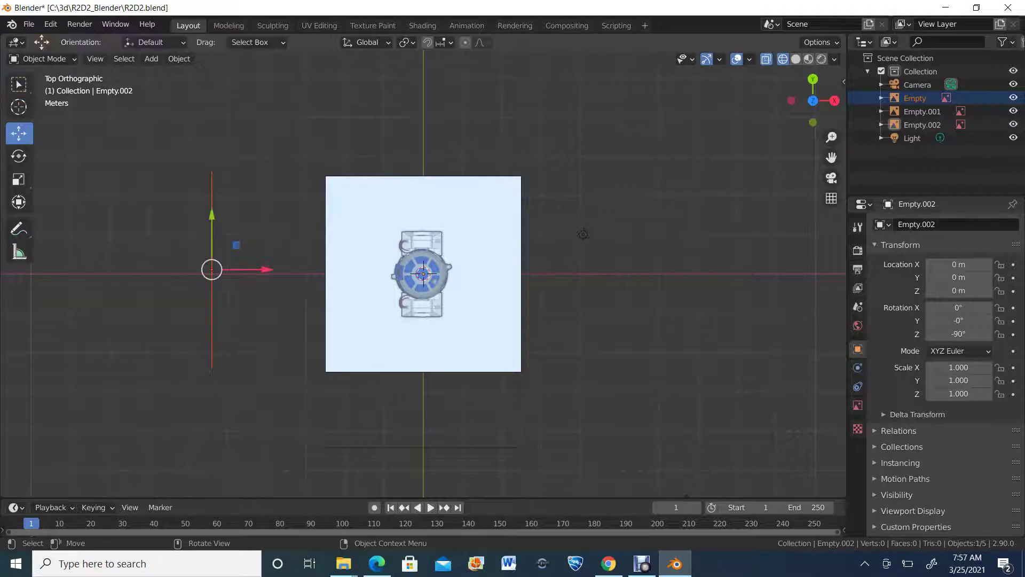
key(g)
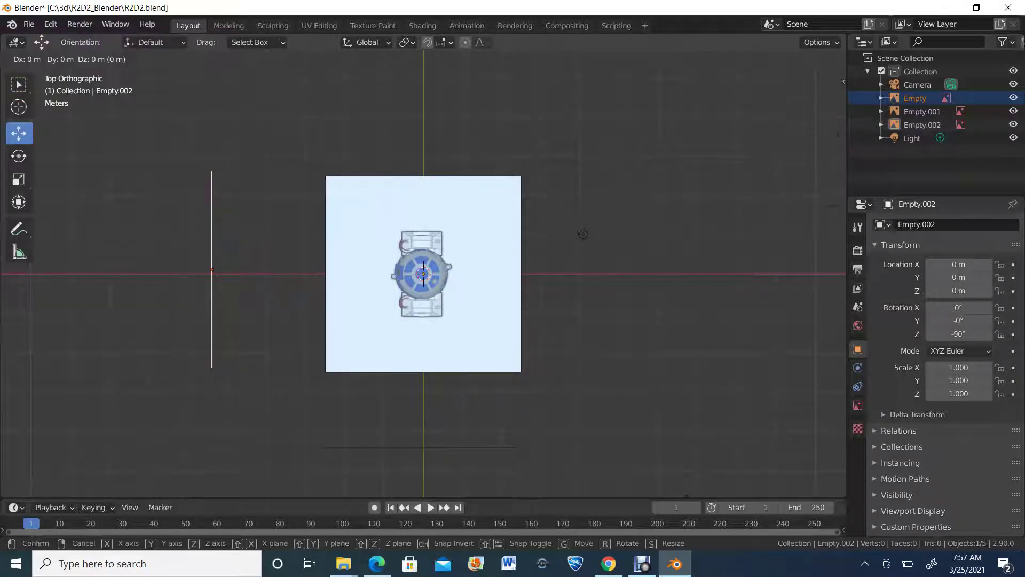
key(x)
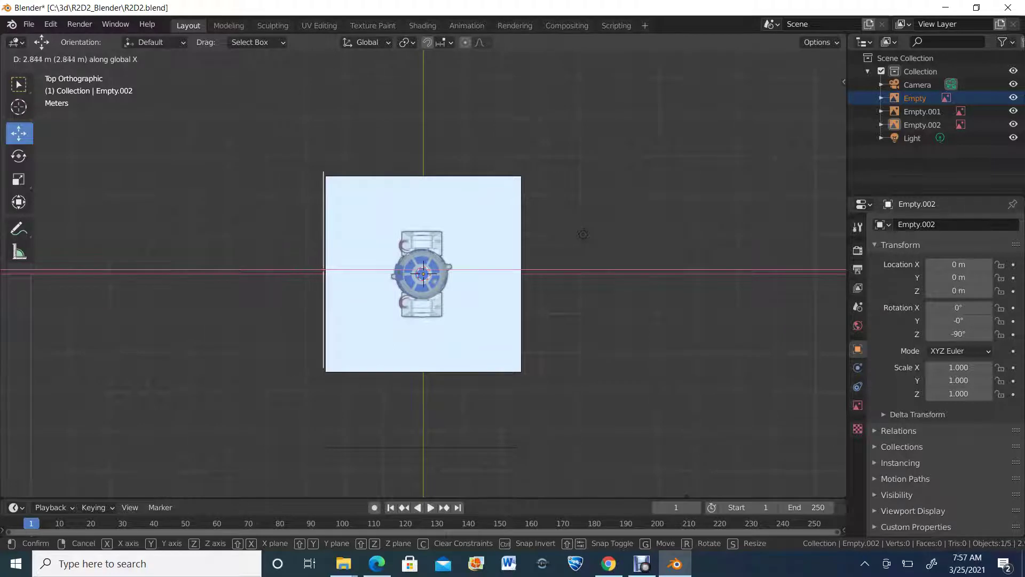
click(342, 278)
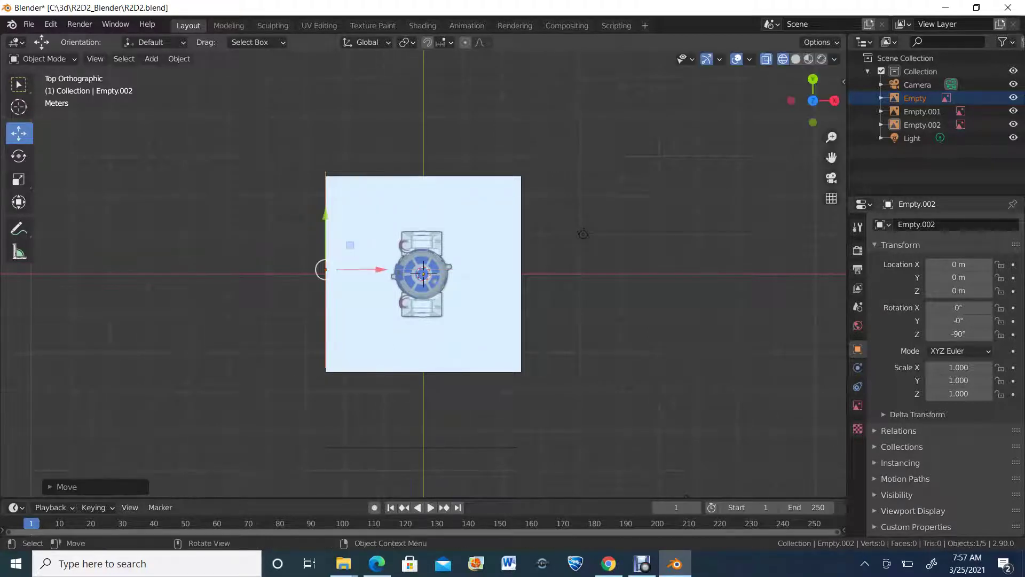
Step: Move the side reference image about 1.92 m along global Y to meet the top image's edge, and save the file
drag(347, 417, 363, 460)
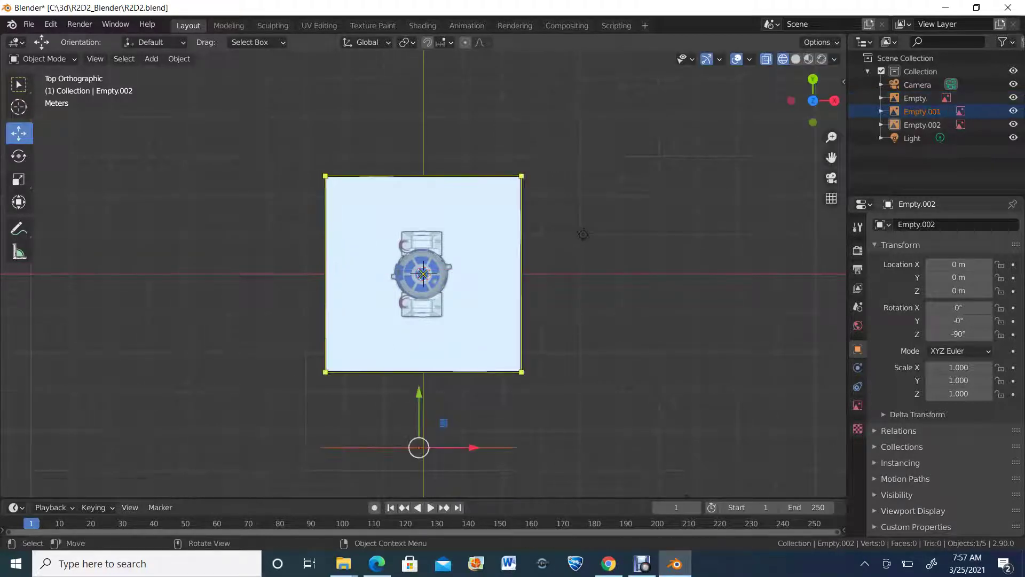
key(g)
key(y)
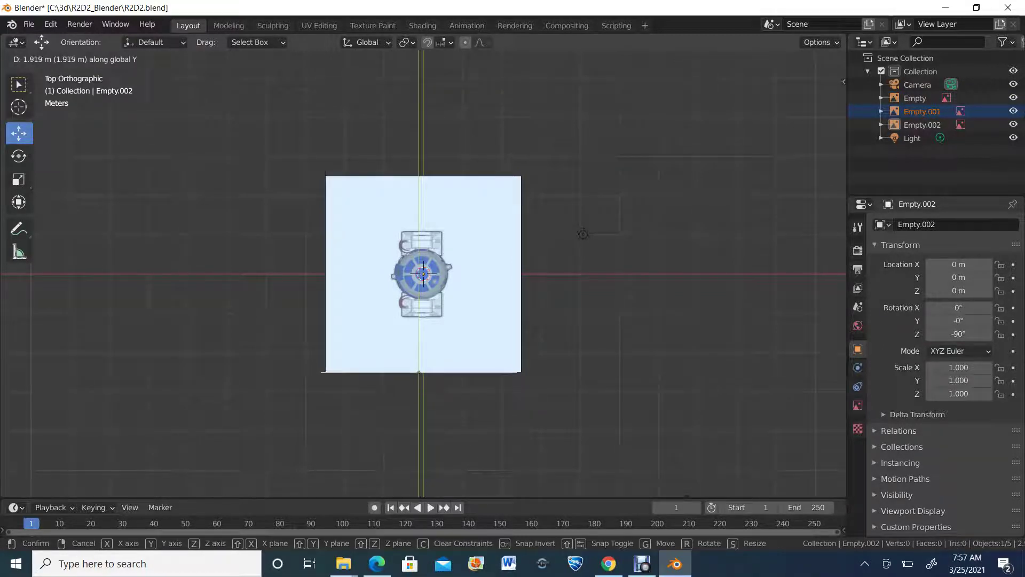
click(363, 383)
middle_drag(363, 382, 332, 379)
middle_drag(693, 296, 275, 72)
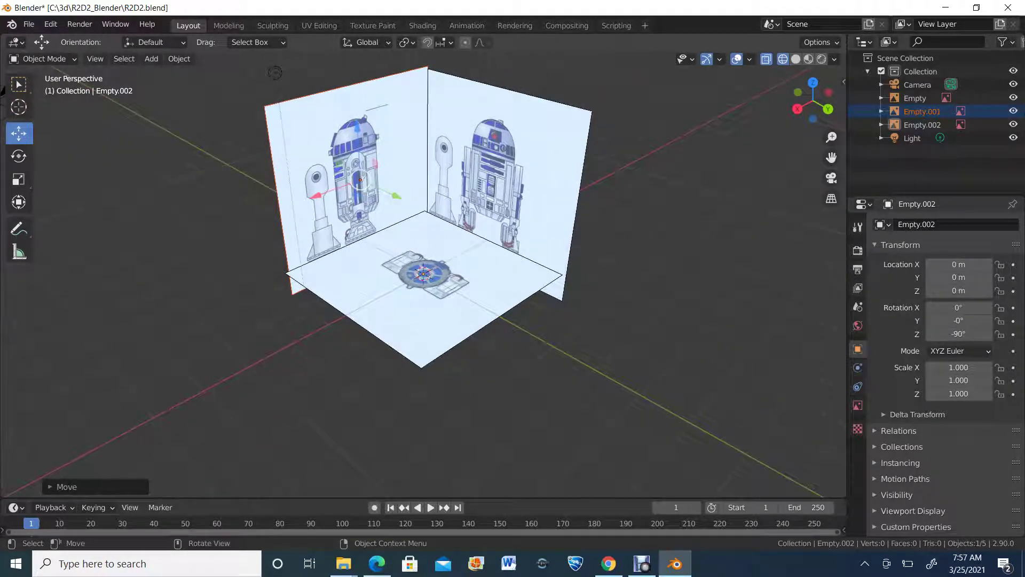
click(28, 24)
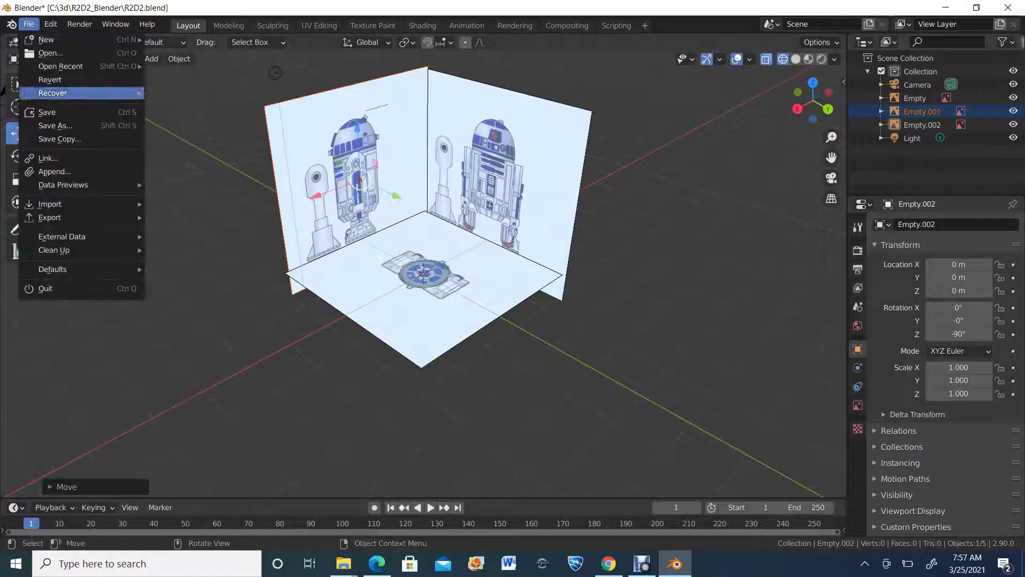
click(47, 112)
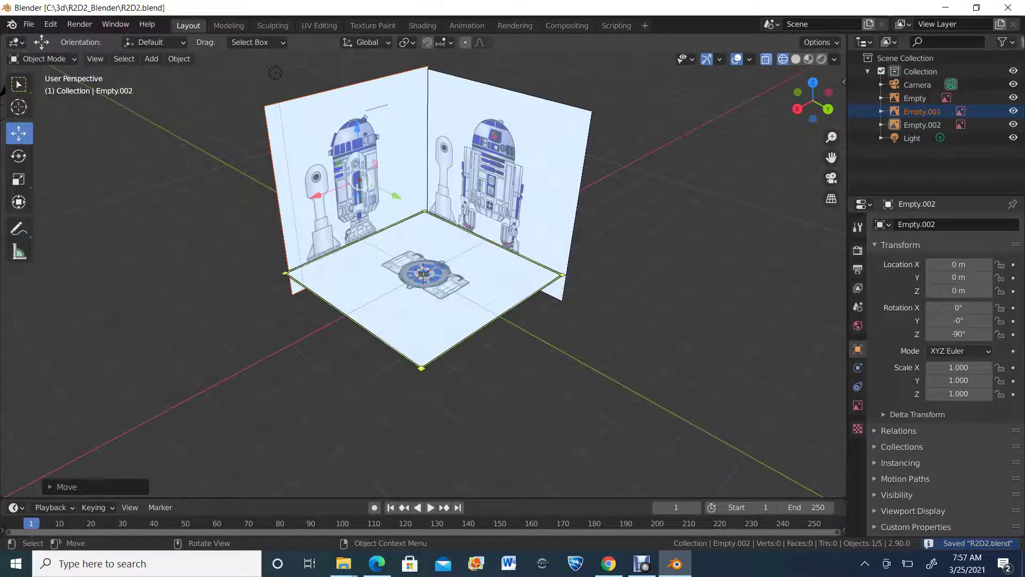
Step: In the Right orthographic view, add a UV sphere mesh at the world origin over the front reference image
middle_drag(427, 315, 476, 305)
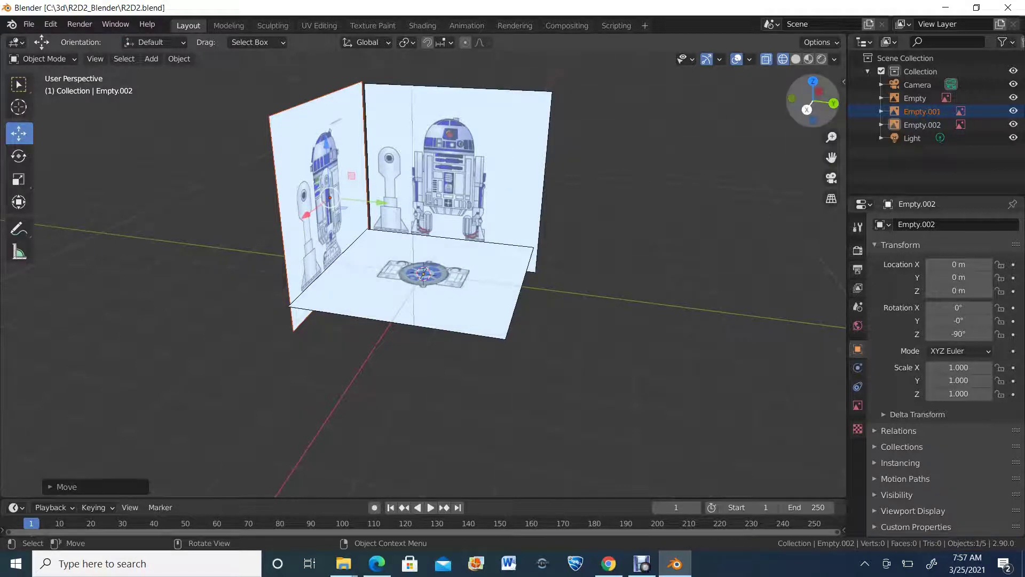
click(807, 109)
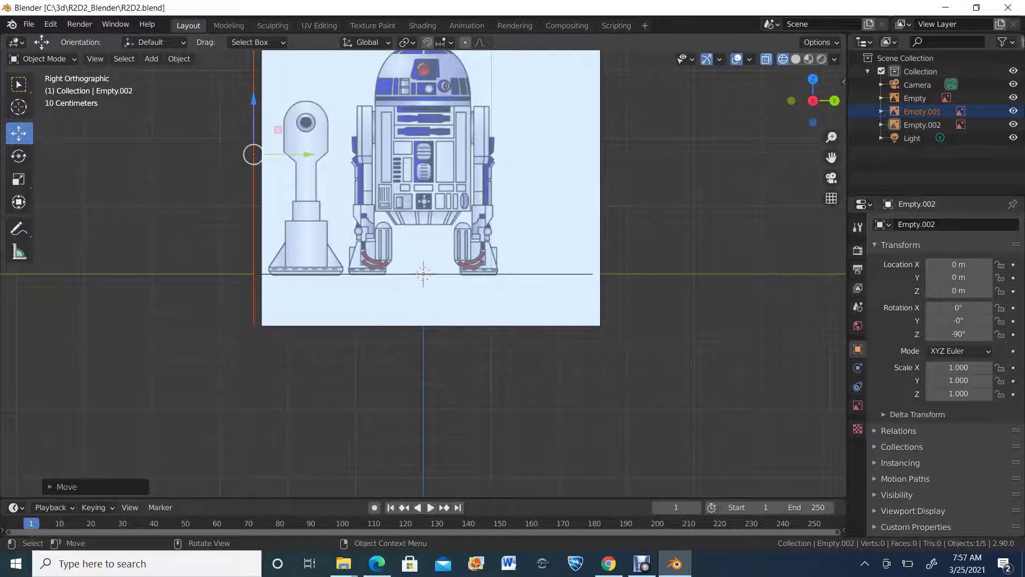
scroll(455, 59, up, 4)
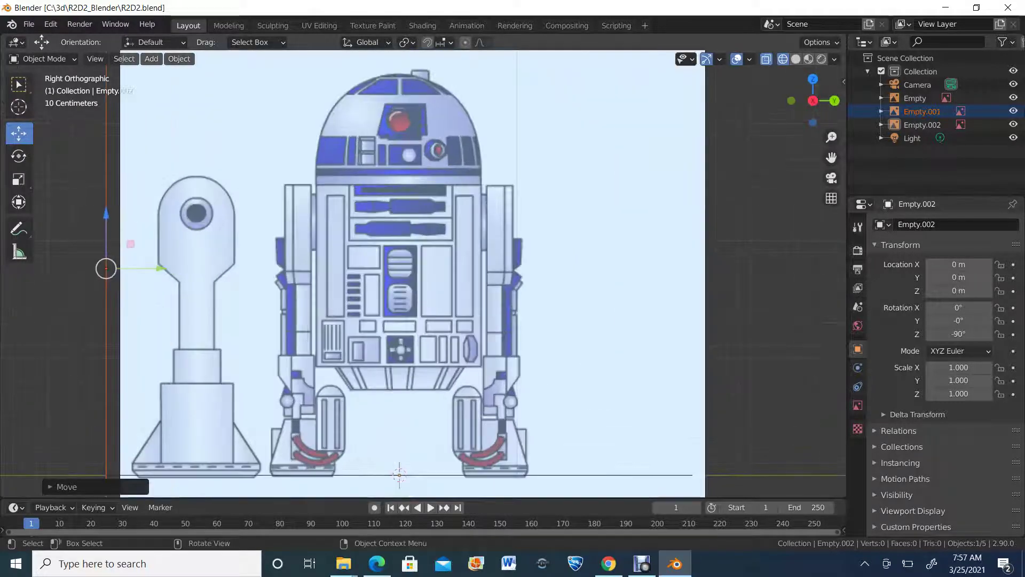
scroll(423, 274, down, 2)
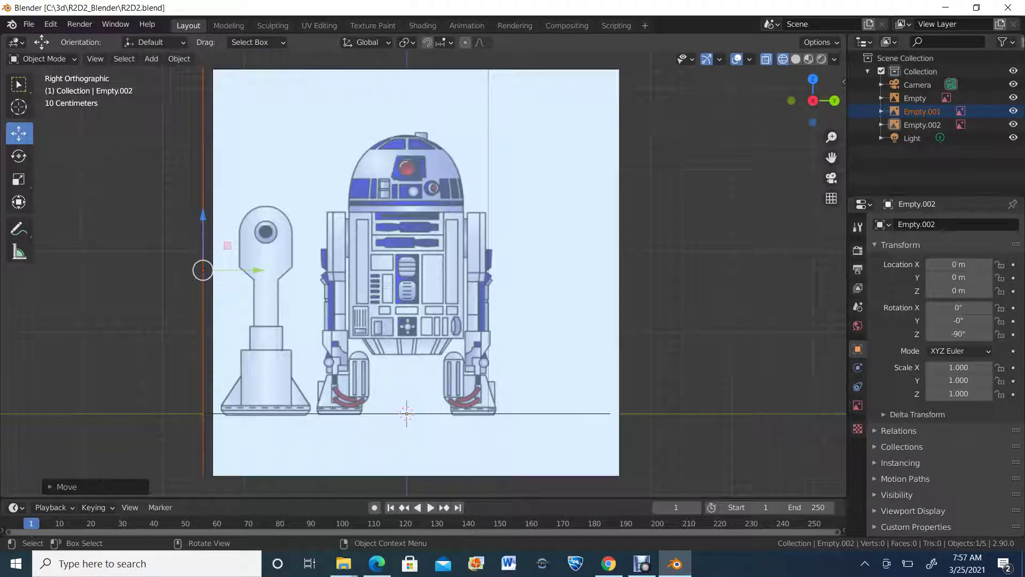
key(shift+a)
mouse_move(374, 200)
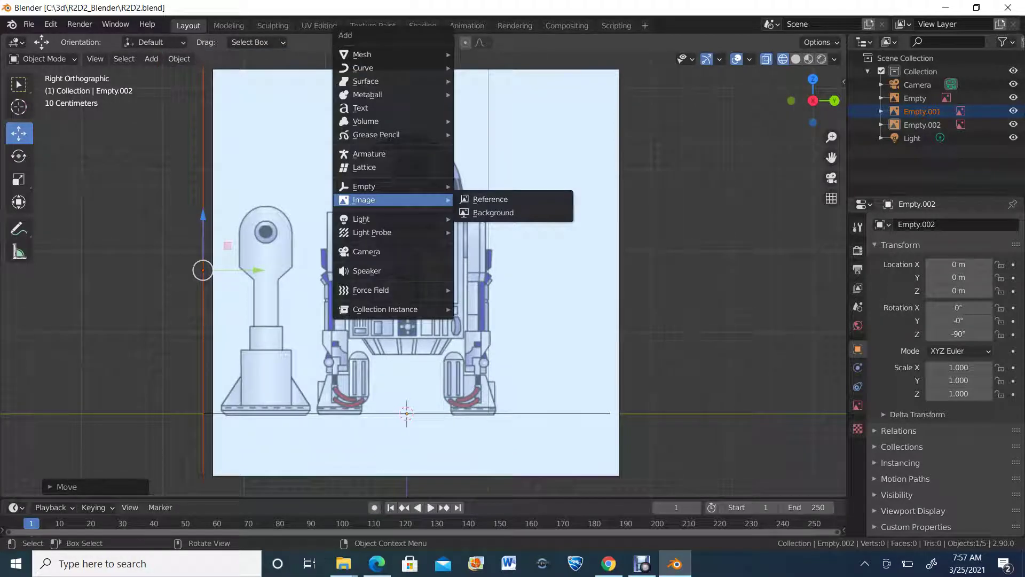
mouse_move(373, 54)
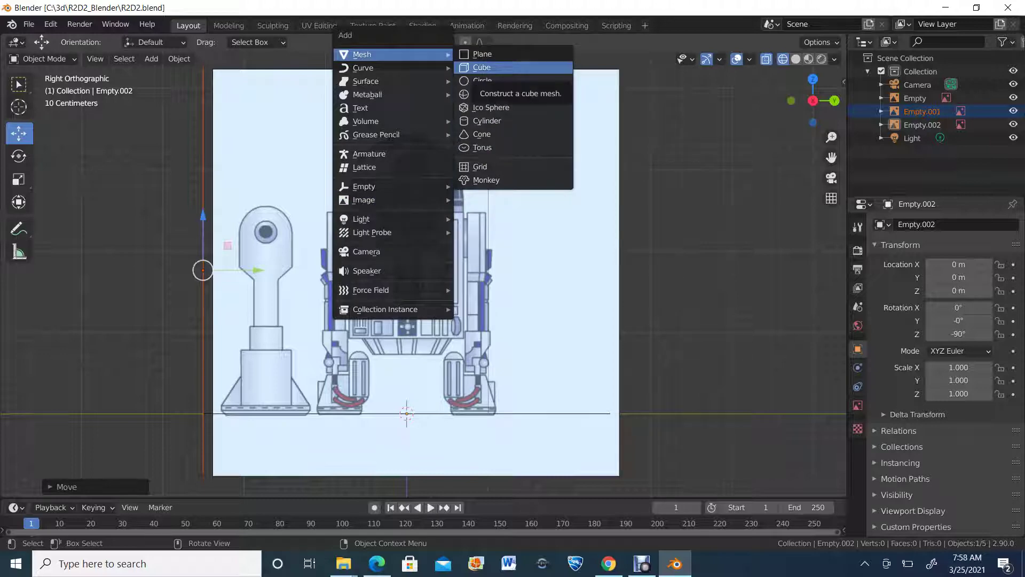
click(483, 94)
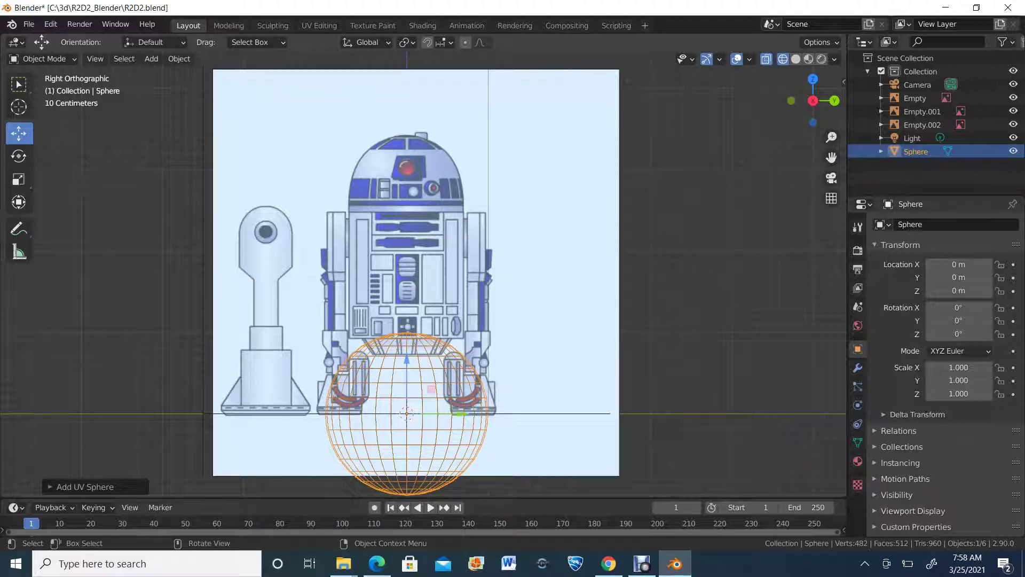
Step: Set the UV sphere's radius to 0.7 m and its Z location to 2.73 m, fitting it over the droid's dome
click(50, 487)
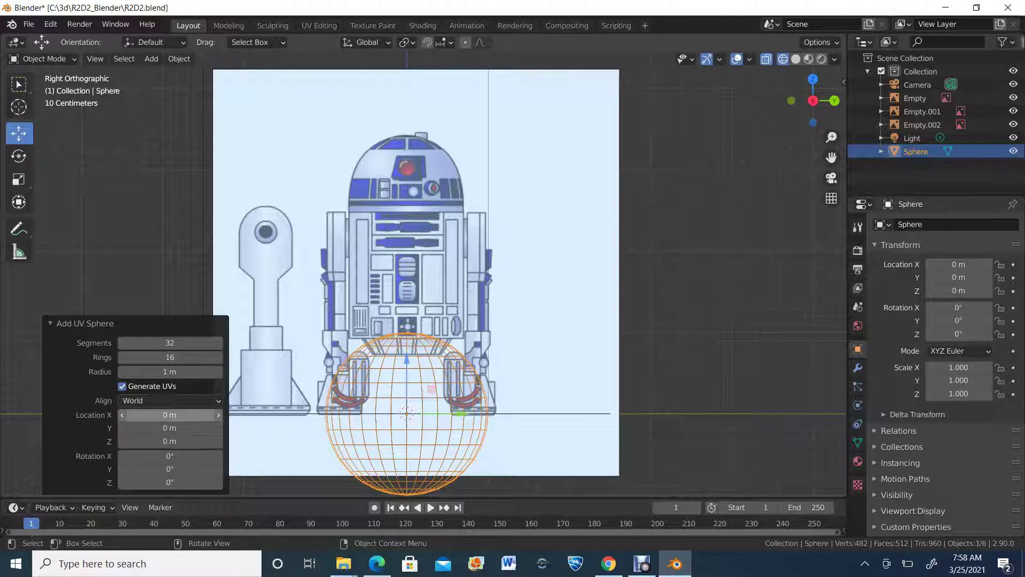
drag(170, 442, 253, 441)
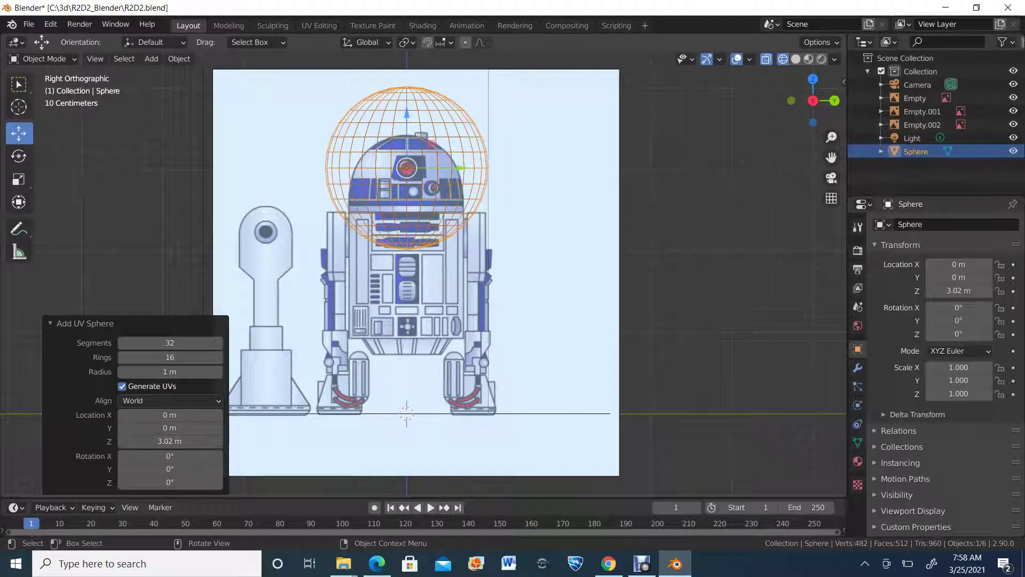
drag(180, 372, 157, 372)
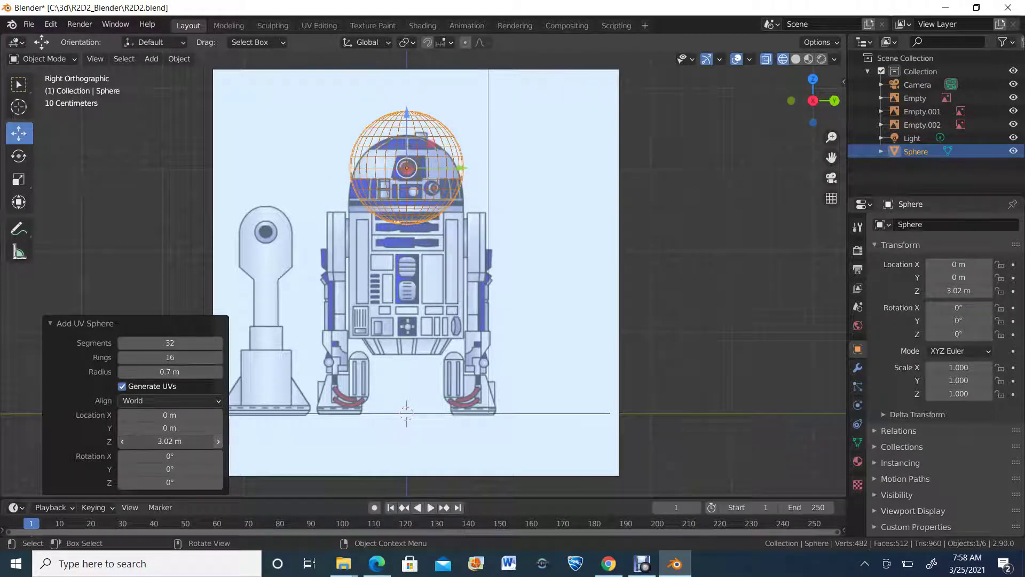
drag(169, 441, 157, 441)
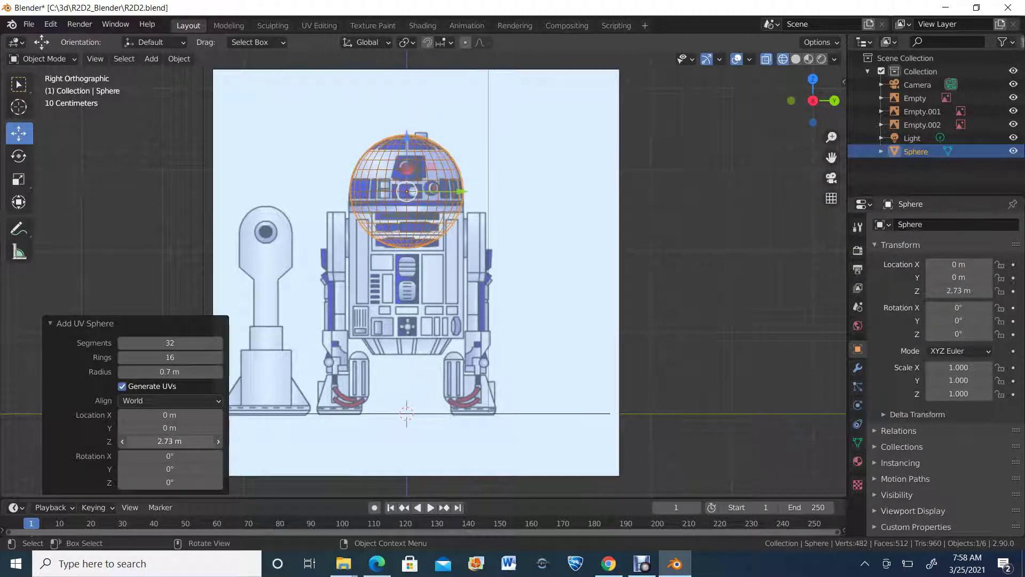
Step: Set the UV sphere's radius to 0.68 m to fit the dome outline on the front reference image
scroll(423, 272, up, 4)
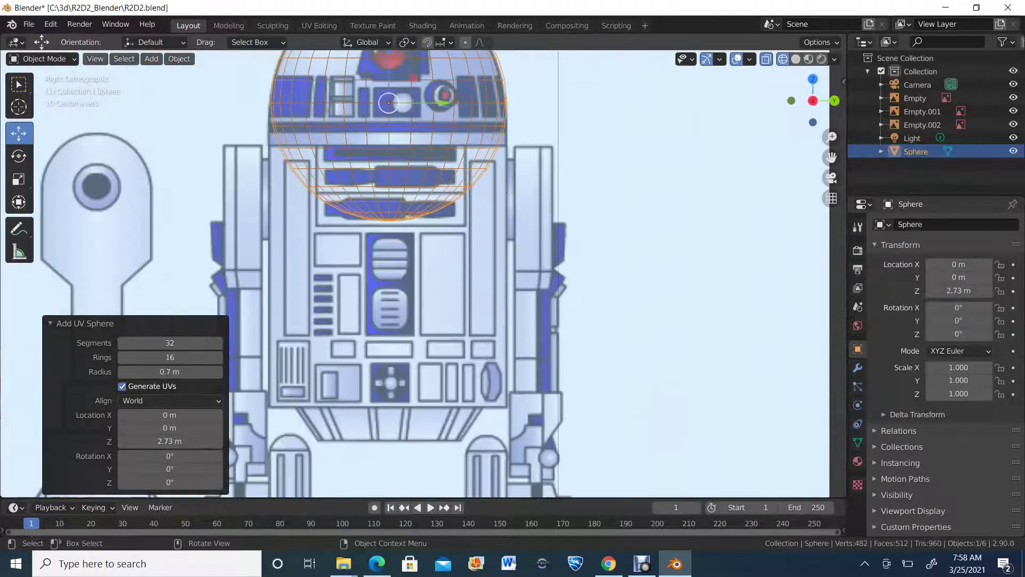
scroll(424, 272, down, 2)
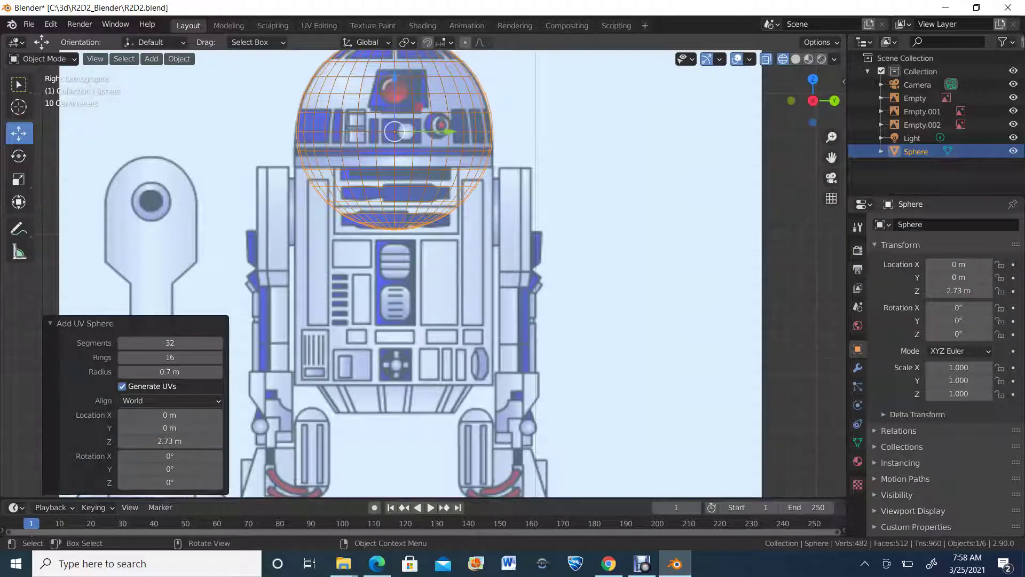
double_click(170, 372)
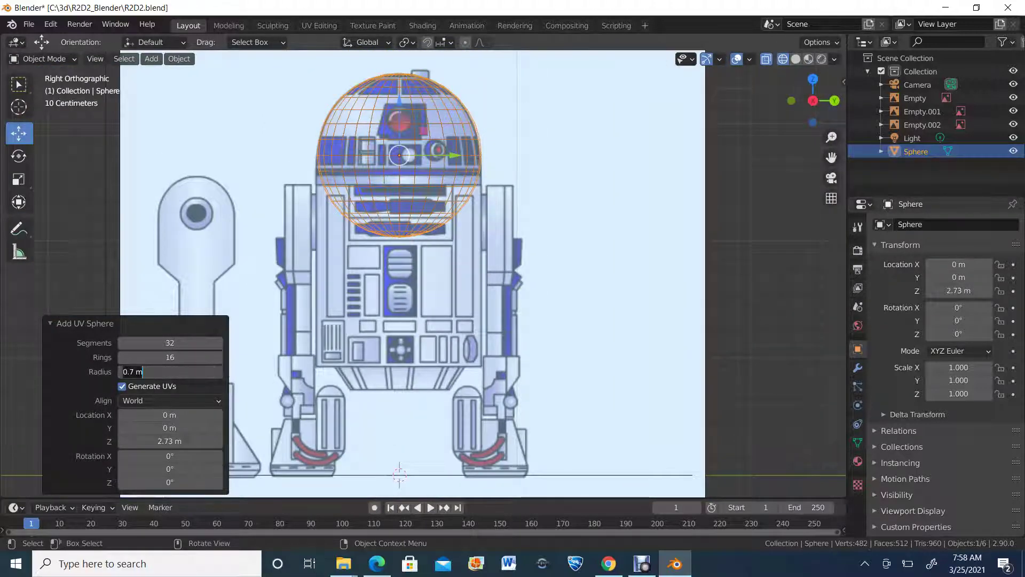
click(134, 372)
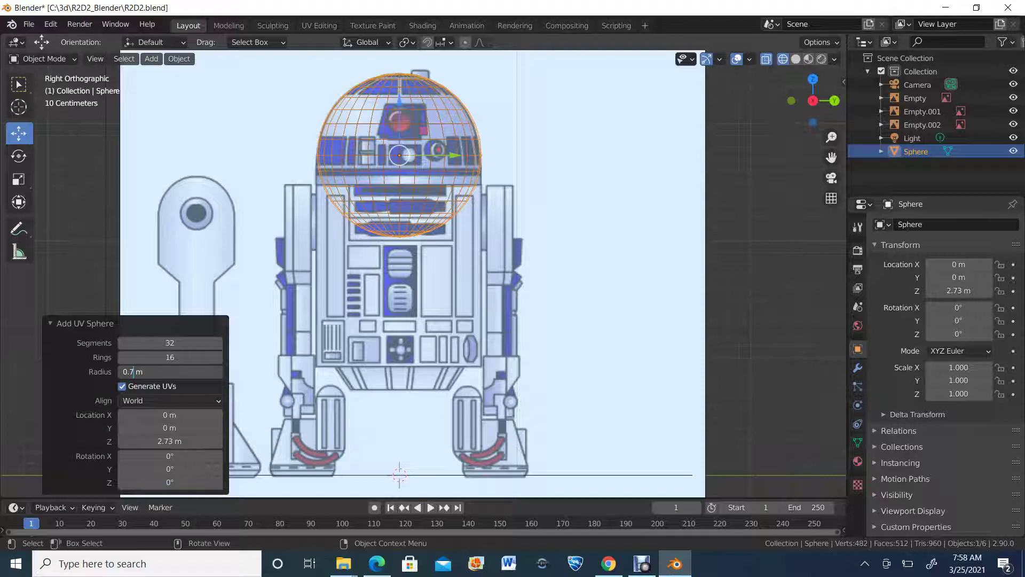
key(BackSpace)
text(68)
key(Return)
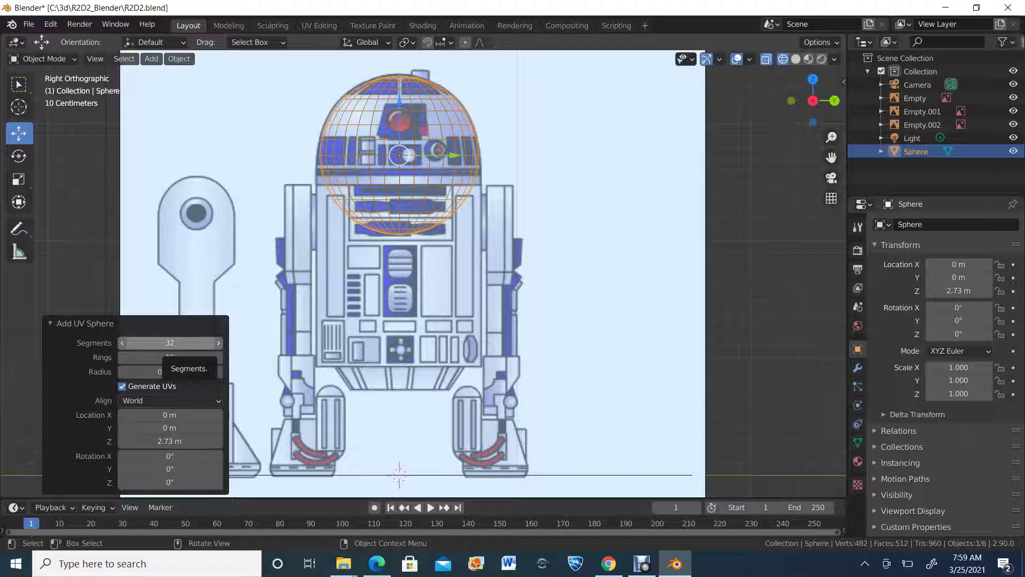
Step: Set the UV sphere's segment count to 20
click(160, 343)
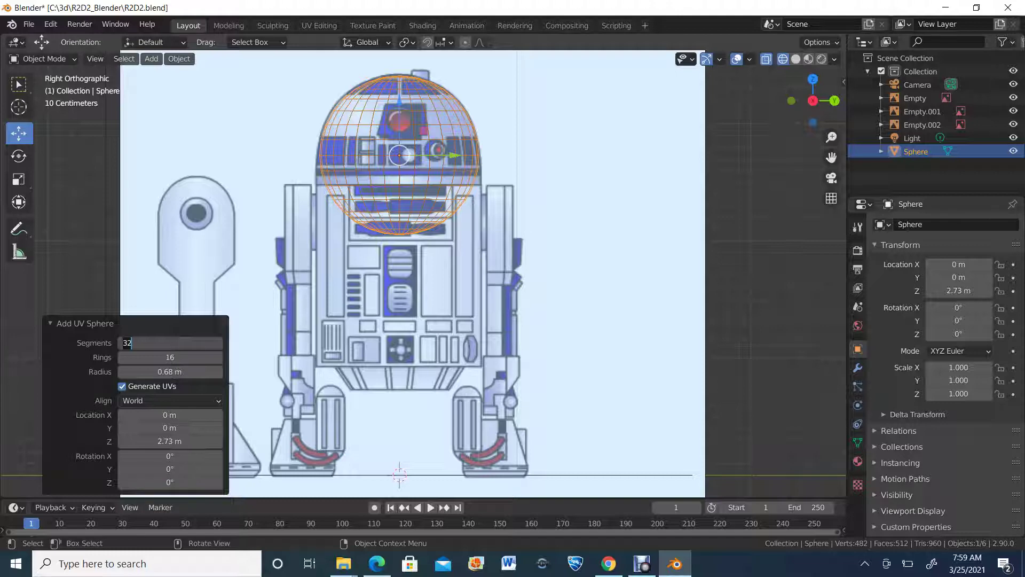
text(20)
key(Return)
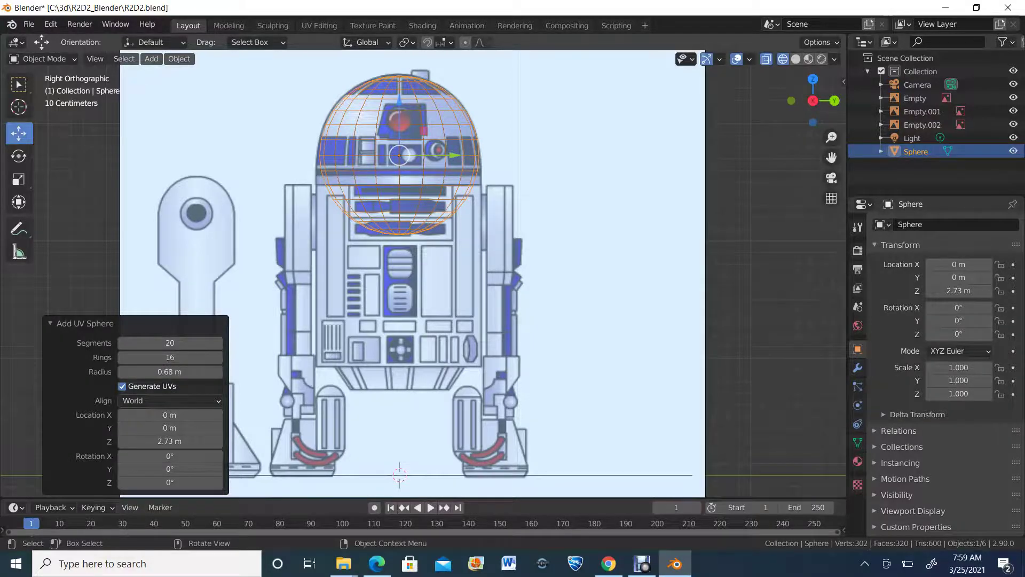
Step: Switch the viewport to solid shading and examine the sphere's faceting from above
middle_drag(514, 326, 489, 385)
middle_drag(576, 309, 583, 385)
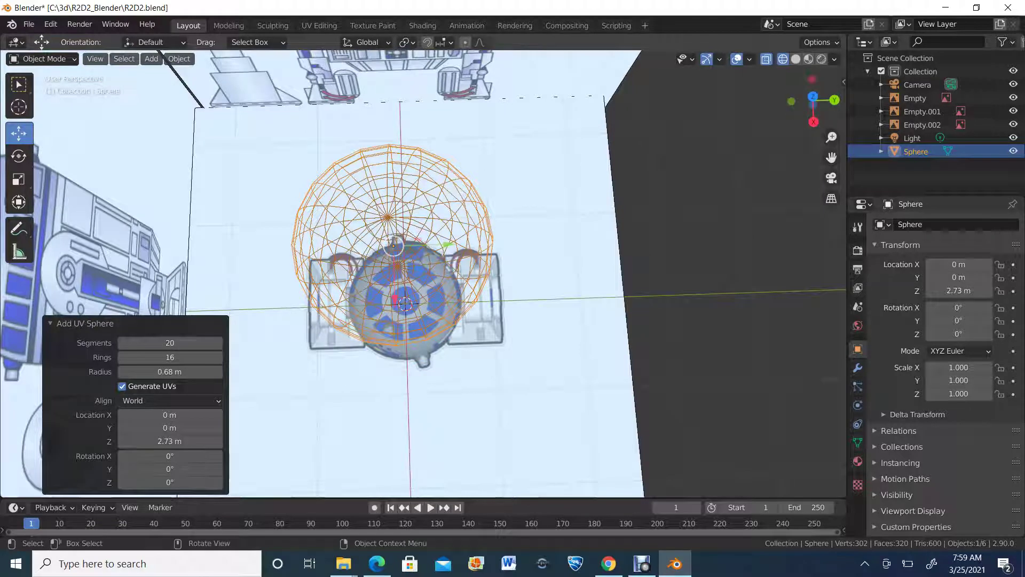
click(796, 59)
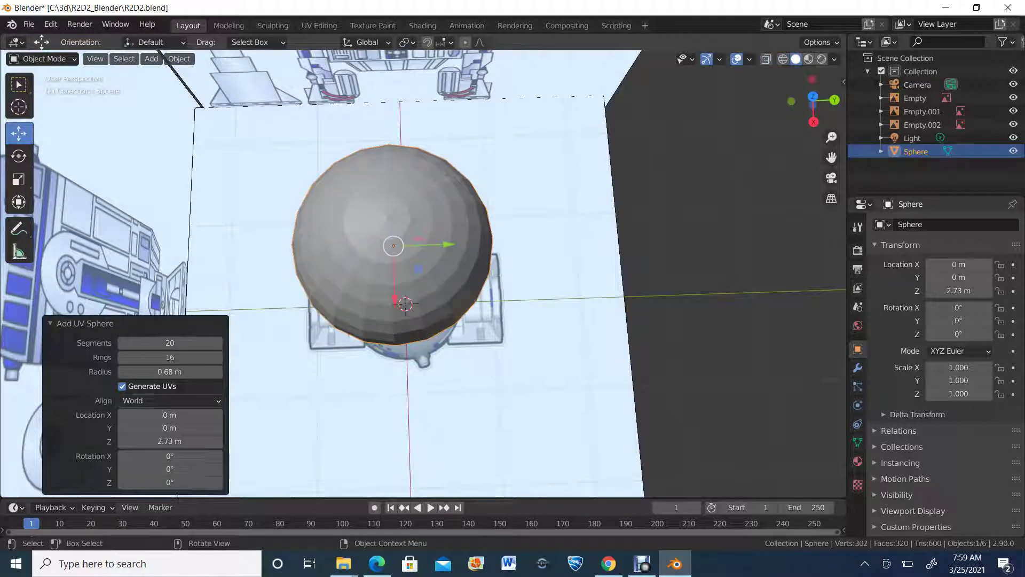
middle_drag(580, 299, 579, 319)
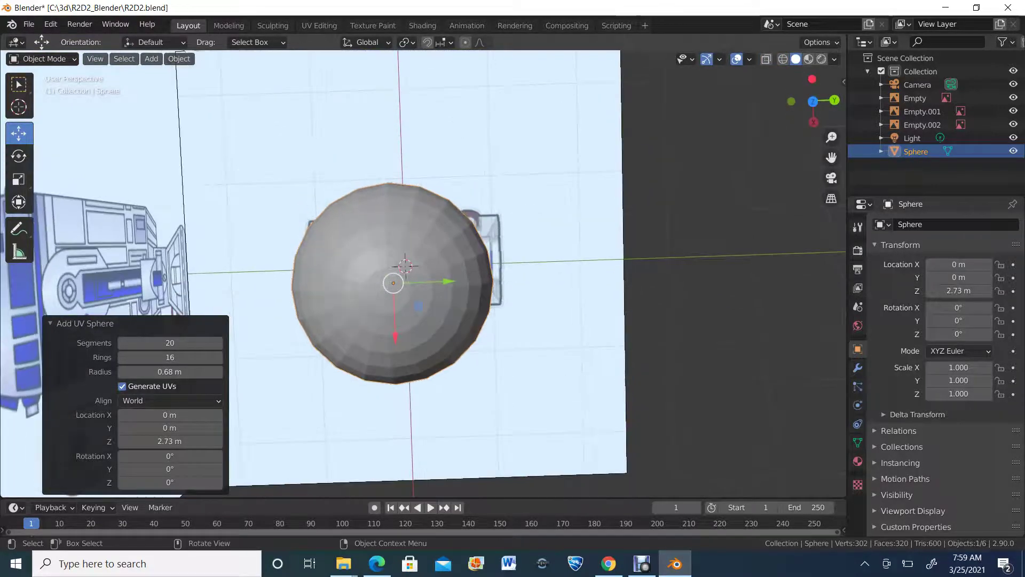